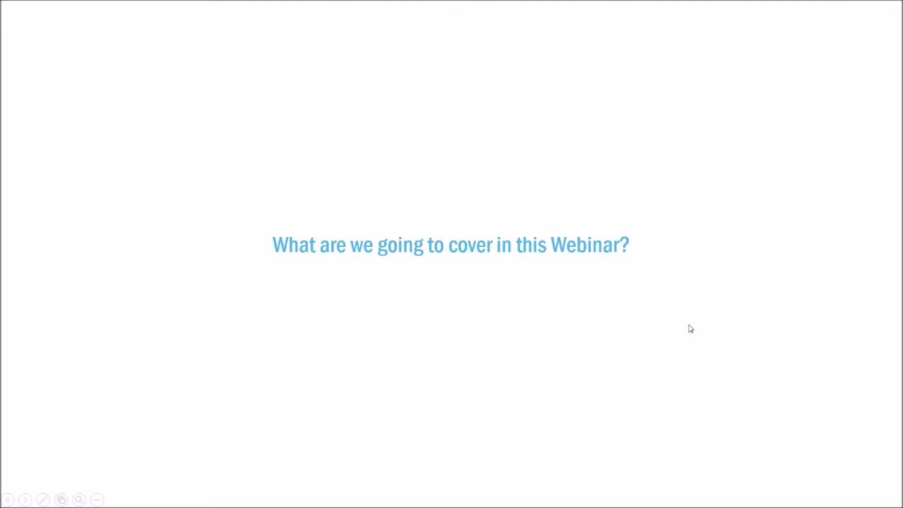
Advance the slideshow to the agenda slide listing six topics for the 60-minute webinar
{"action": "left_click", "coordinate": [701, 317]}
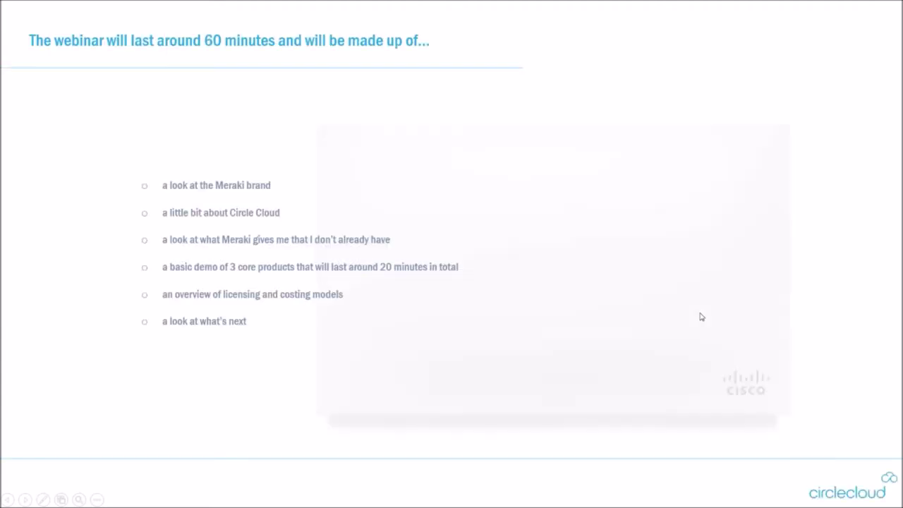
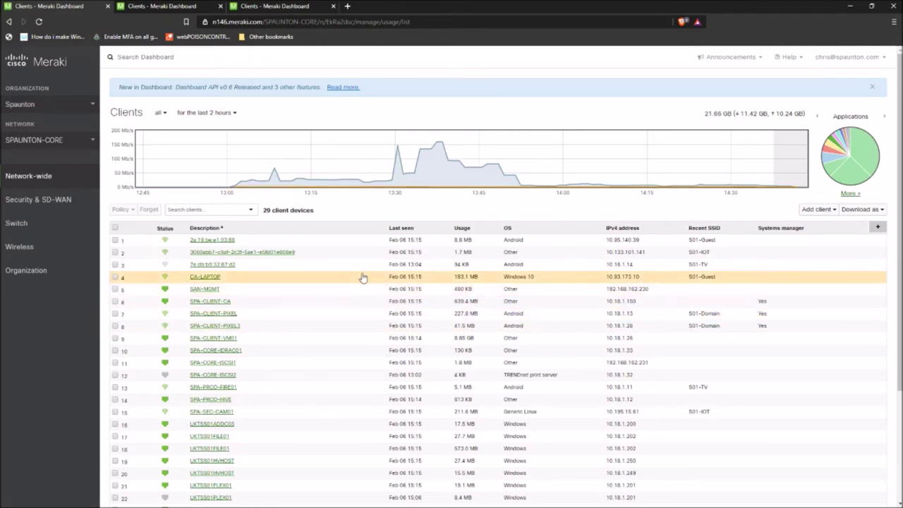
Sort the Clients table by usage, largest first, and open SPA-CLIENT-VM01's details
{"action": "mouse_move", "coordinate": [70, 179]}
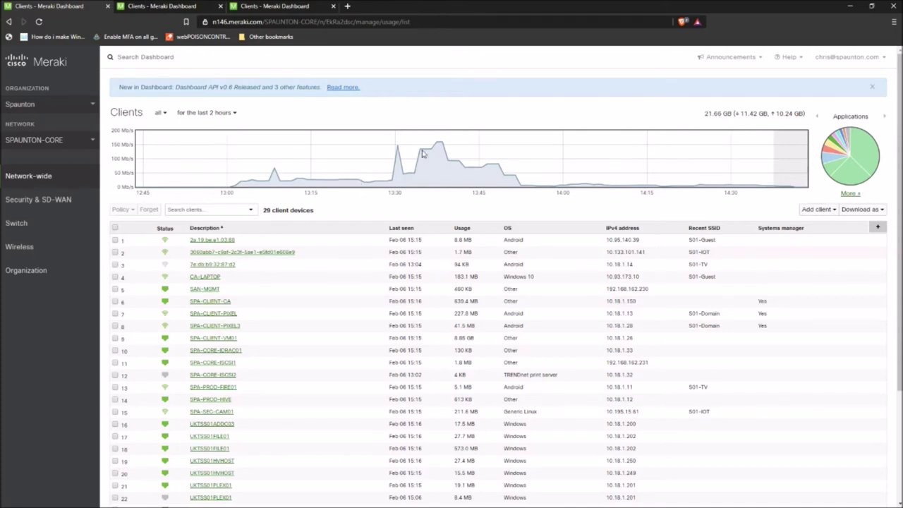
{"action": "left_click", "coordinate": [463, 228]}
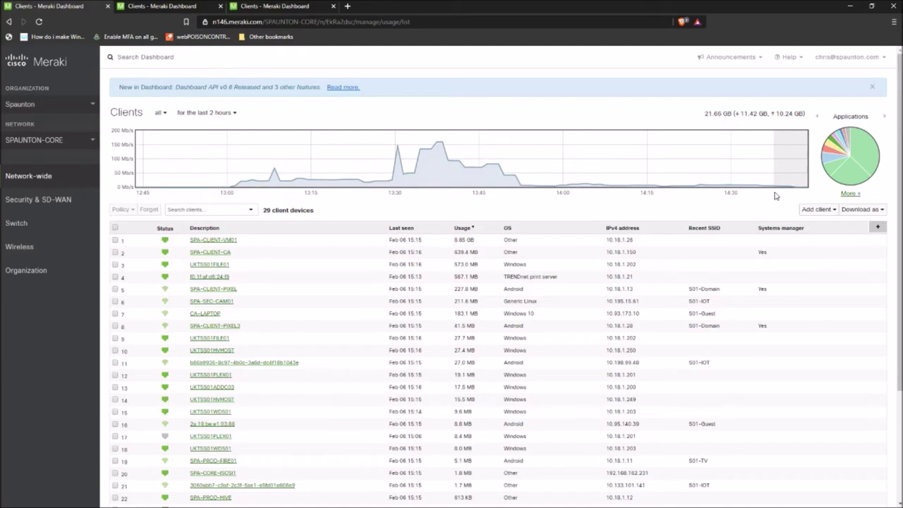
{"action": "left_click", "coordinate": [215, 241]}
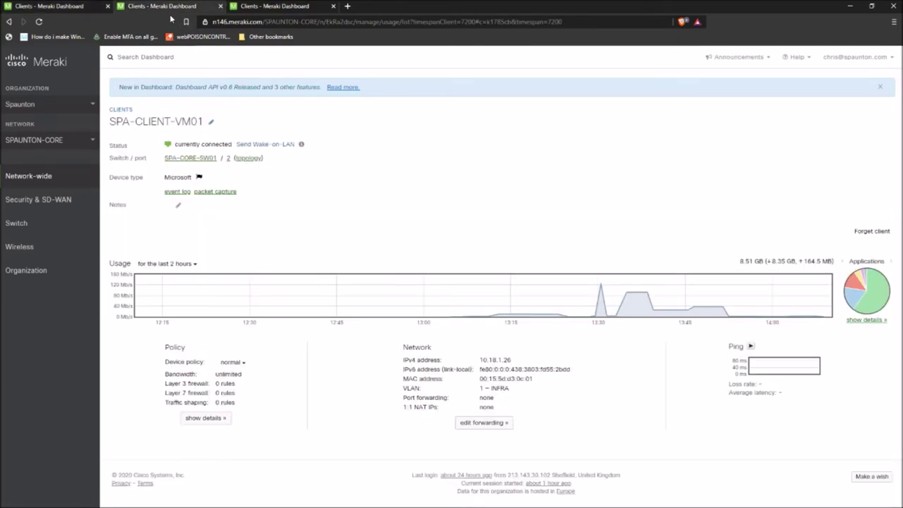
Review SPA-CLIENT-VM01's policy: normal device policy, unlimited bandwidth, no firewall rules
{"action": "mouse_move", "coordinate": [890, 302]}
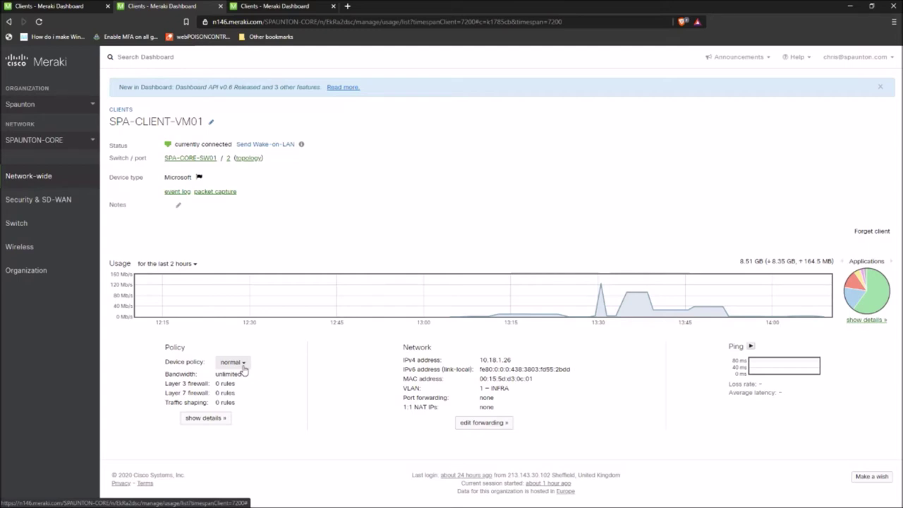
Try the Blocked device policy with the splash message 'No more streaming!'
{"action": "left_click", "coordinate": [242, 364]}
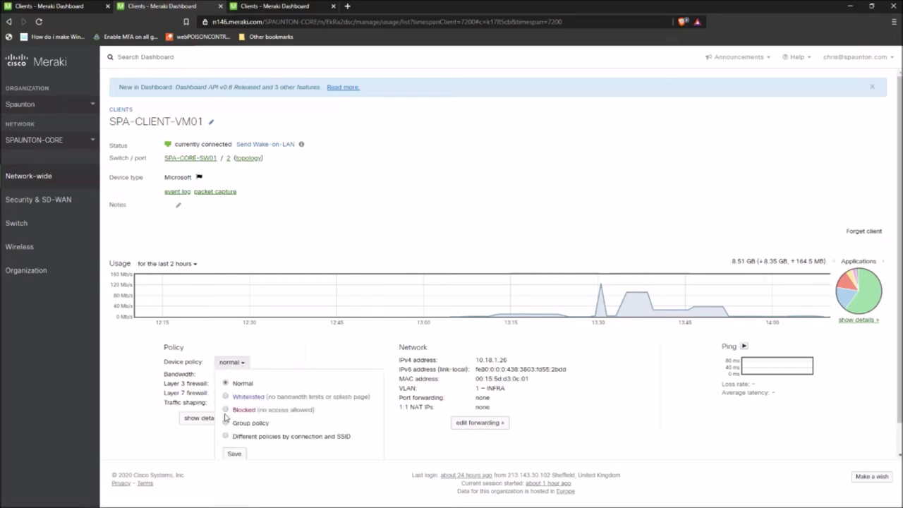
{"action": "left_click", "coordinate": [224, 410]}
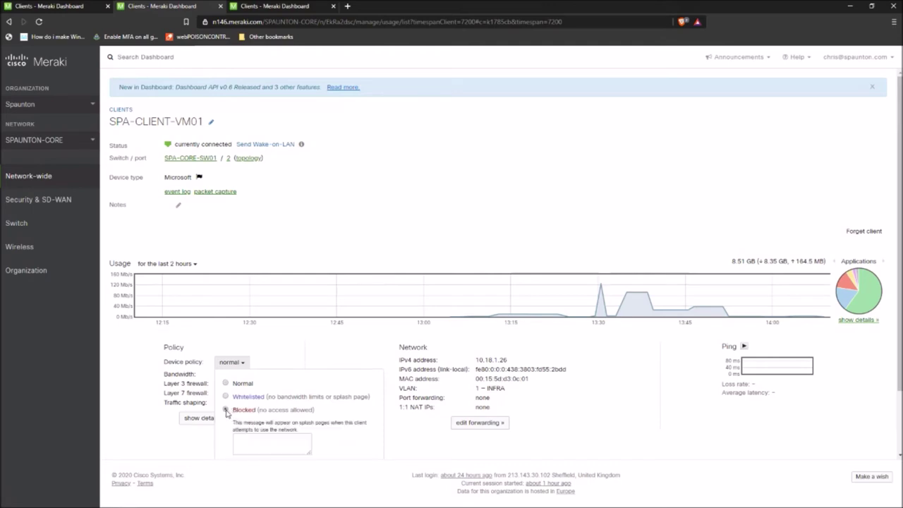
{"action": "left_click", "coordinate": [266, 443]}
{"action": "scroll", "coordinate": [353, 422], "scroll_direction": "down", "scroll_amount": 1}
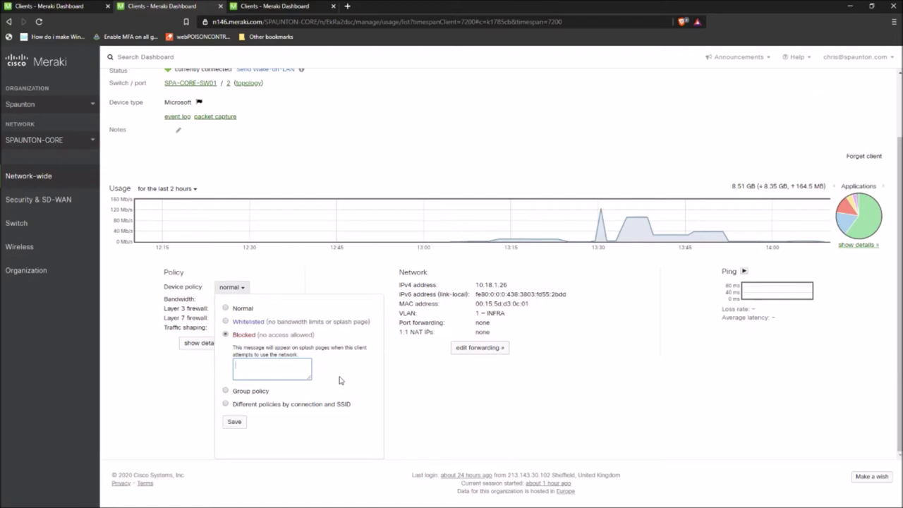
{"action": "type", "text": "No more streaming!"}
Apply and save the Limit-Bandwidth group policy, capping the client at 10.0 Mb/s
{"action": "left_click", "coordinate": [226, 390]}
{"action": "left_click", "coordinate": [259, 391]}
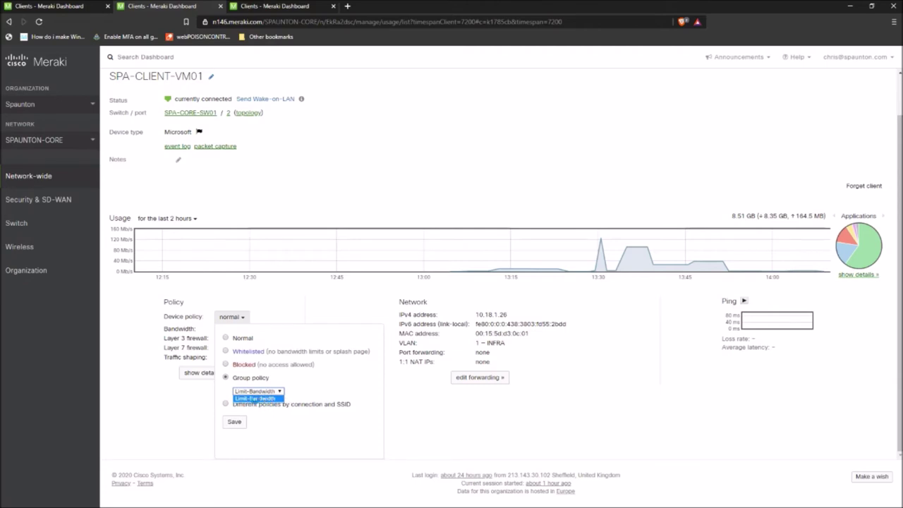
{"action": "left_click", "coordinate": [255, 399]}
{"action": "left_click", "coordinate": [239, 424]}
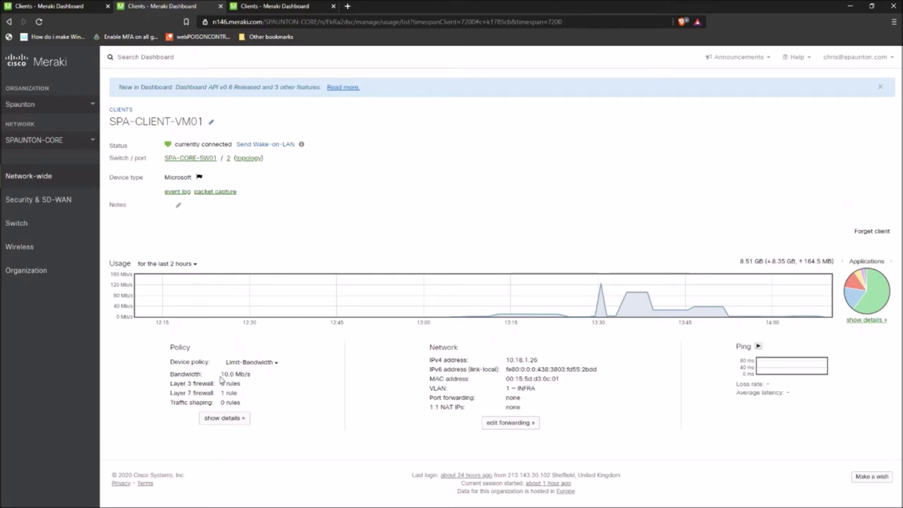
{"action": "left_click_drag", "start_coordinate": [174, 374], "coordinate": [262, 379]}
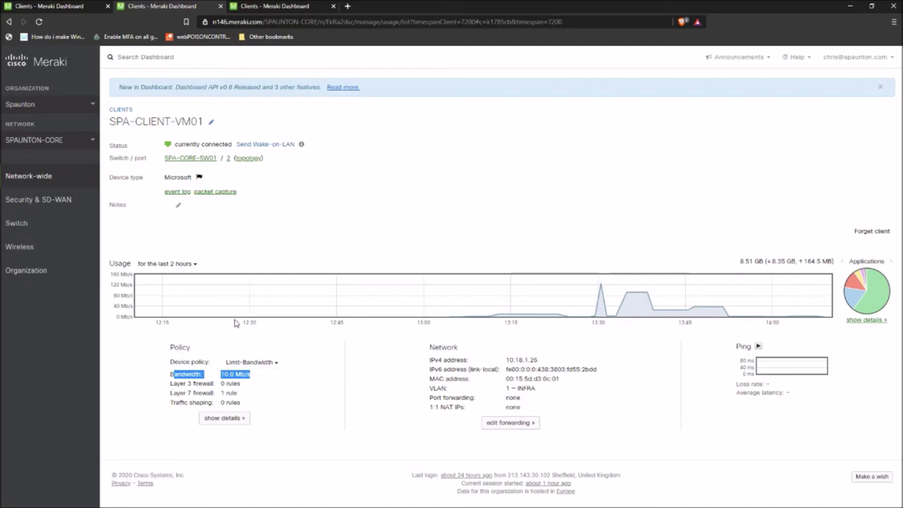
{"action": "mouse_move", "coordinate": [50, 176]}
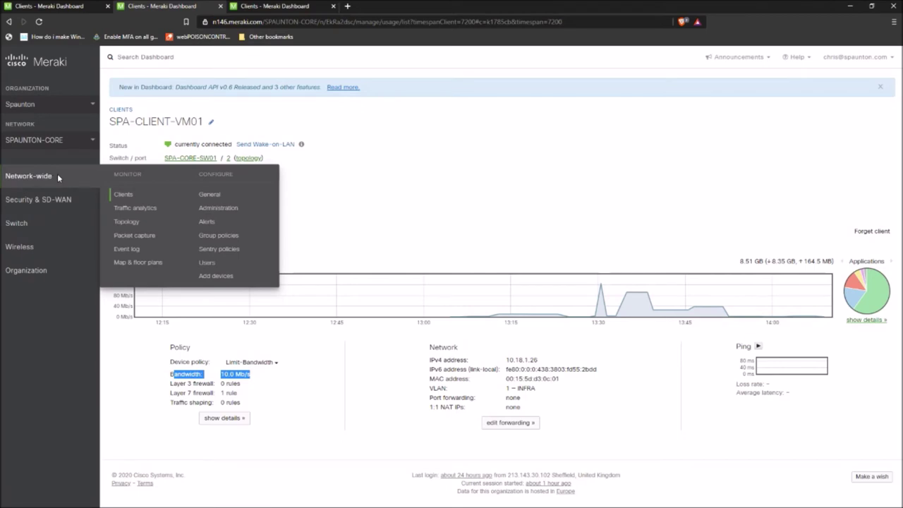
Open the Limit-Bandwidth group policy and inspect its Video & music layer 7 deny rule
{"action": "left_click", "coordinate": [216, 236]}
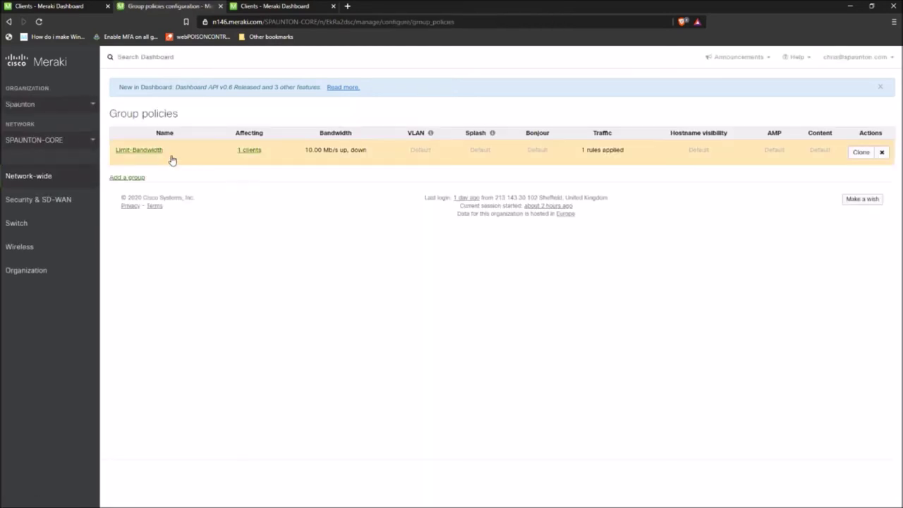
{"action": "left_click", "coordinate": [141, 151]}
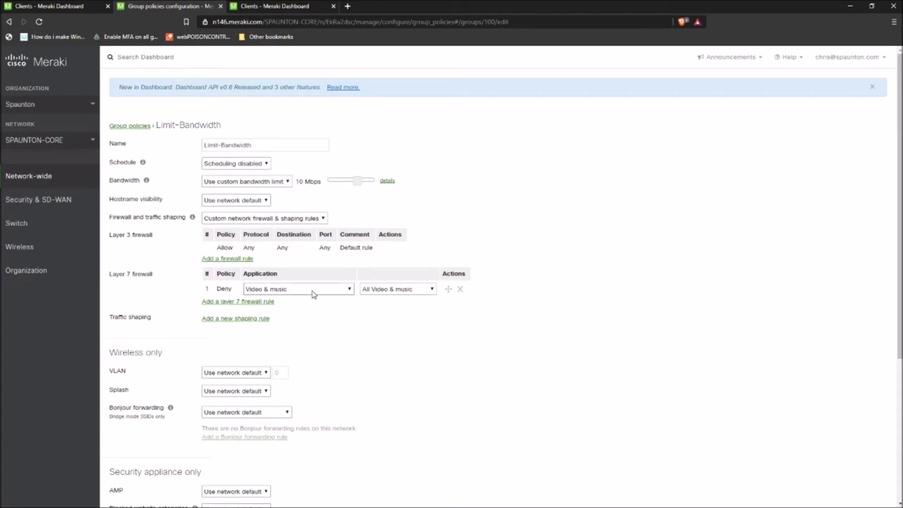
{"action": "left_click", "coordinate": [388, 292]}
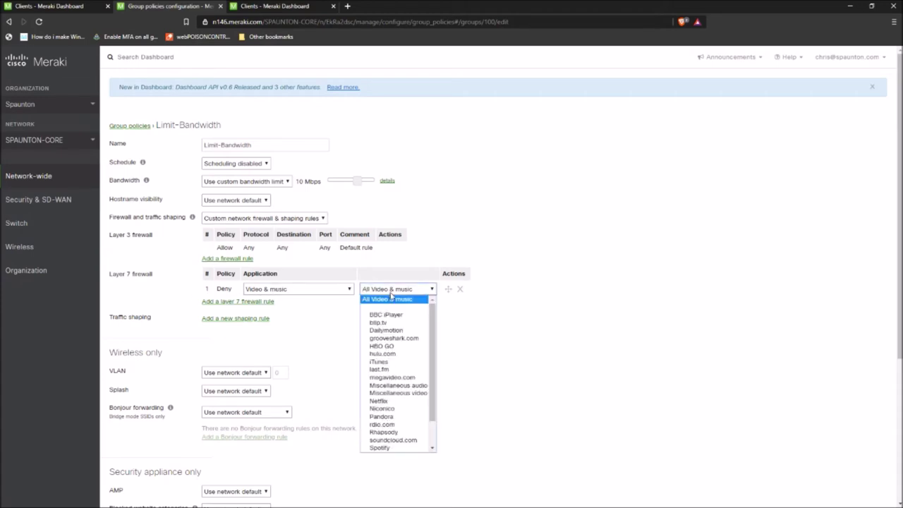
{"action": "scroll", "coordinate": [416, 338], "scroll_direction": "down", "scroll_amount": 2}
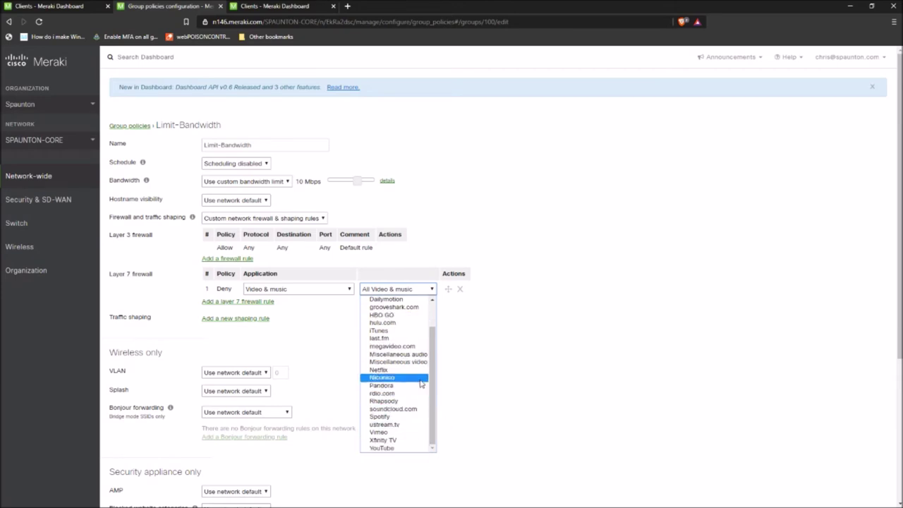
{"action": "left_click", "coordinate": [603, 358]}
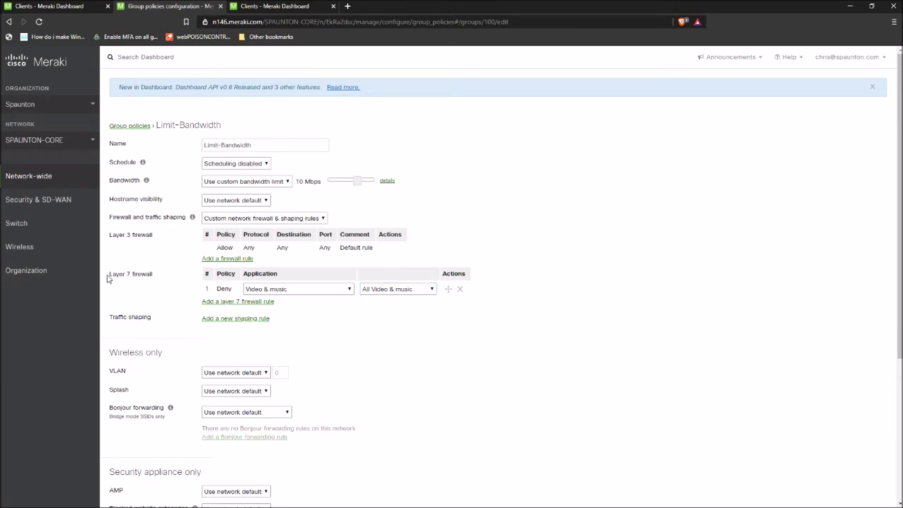
{"action": "left_click_drag", "start_coordinate": [108, 275], "coordinate": [158, 278]}
{"action": "left_click", "coordinate": [173, 293]}
Narrow the layer 7 deny rule from all Video & music to Netflix
{"action": "left_click", "coordinate": [403, 289]}
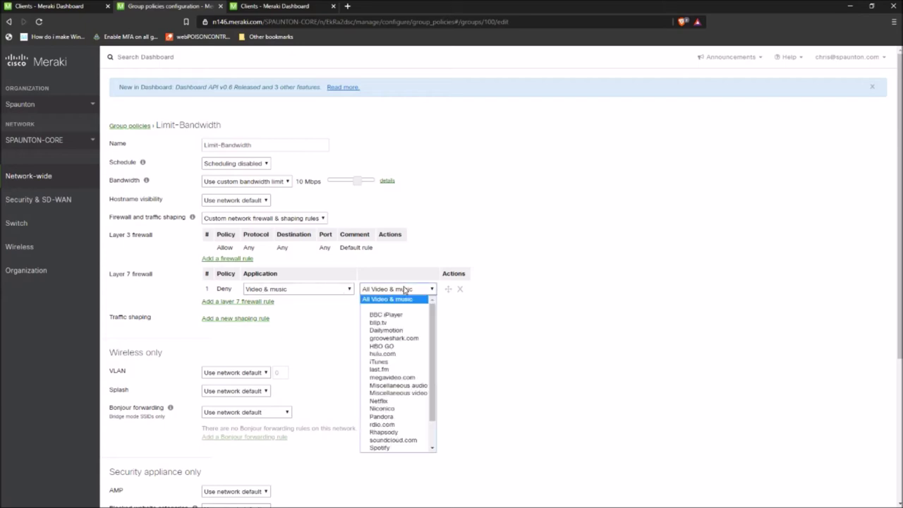
{"action": "left_click", "coordinate": [506, 308]}
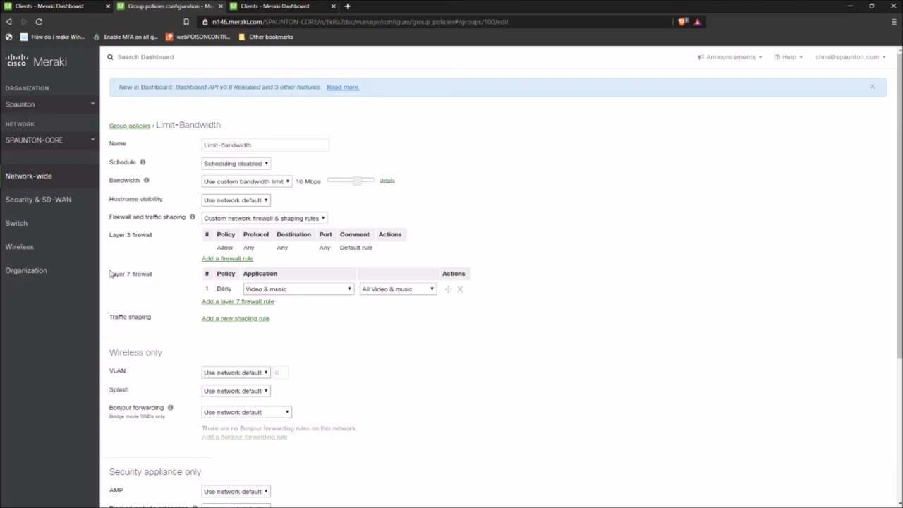
{"action": "left_click_drag", "start_coordinate": [112, 274], "coordinate": [148, 282]}
{"action": "left_click", "coordinate": [376, 291]}
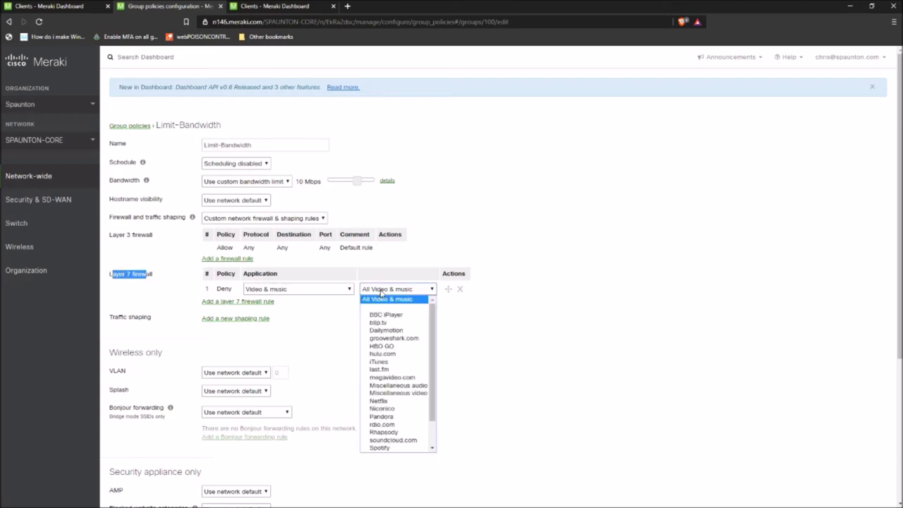
{"action": "left_click", "coordinate": [412, 400]}
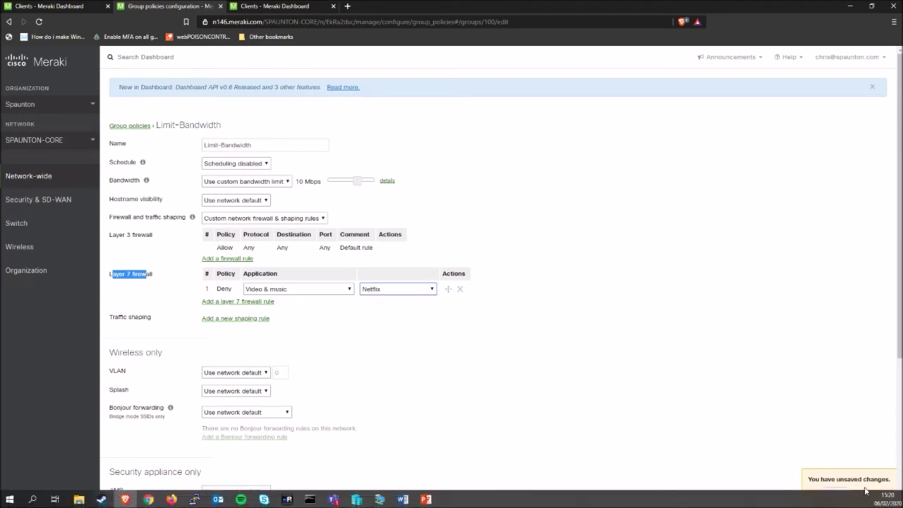
Save the group policy, return to the SPA-CLIENT-VM01 page, and bring up the Win10VM window
{"action": "left_click", "coordinate": [834, 493]}
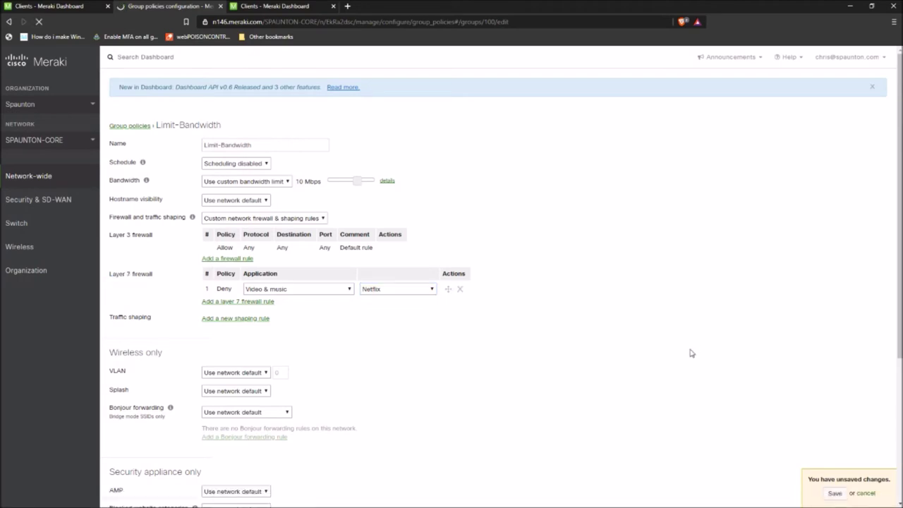
{"action": "scroll", "coordinate": [691, 352], "scroll_direction": "down", "scroll_amount": 5}
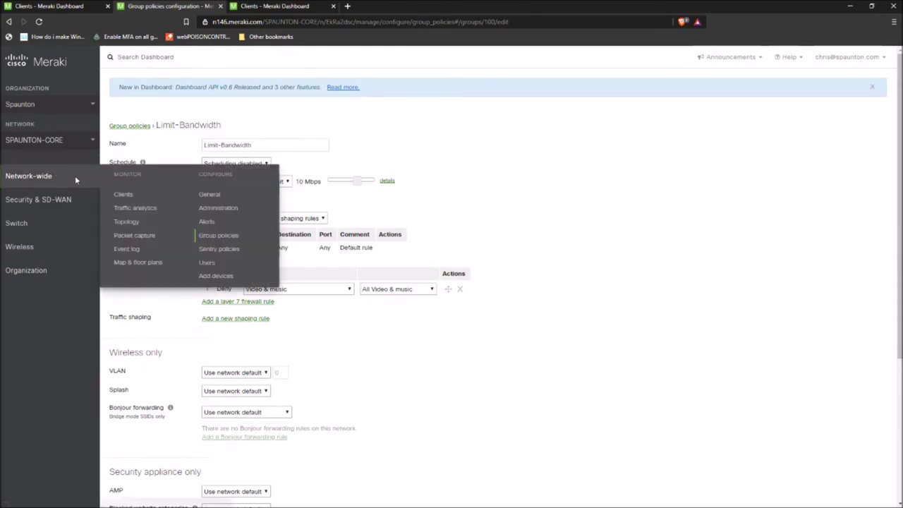
{"action": "left_click", "coordinate": [310, 8]}
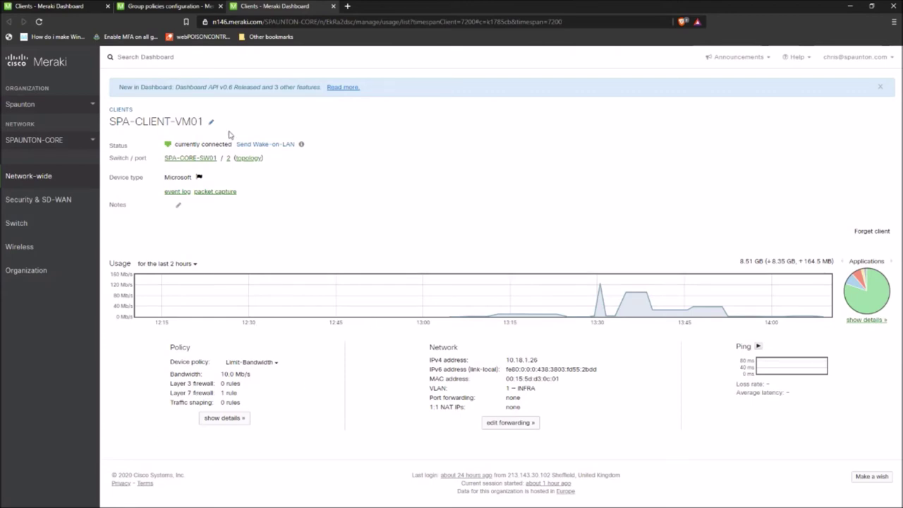
{"action": "mouse_move", "coordinate": [356, 501]}
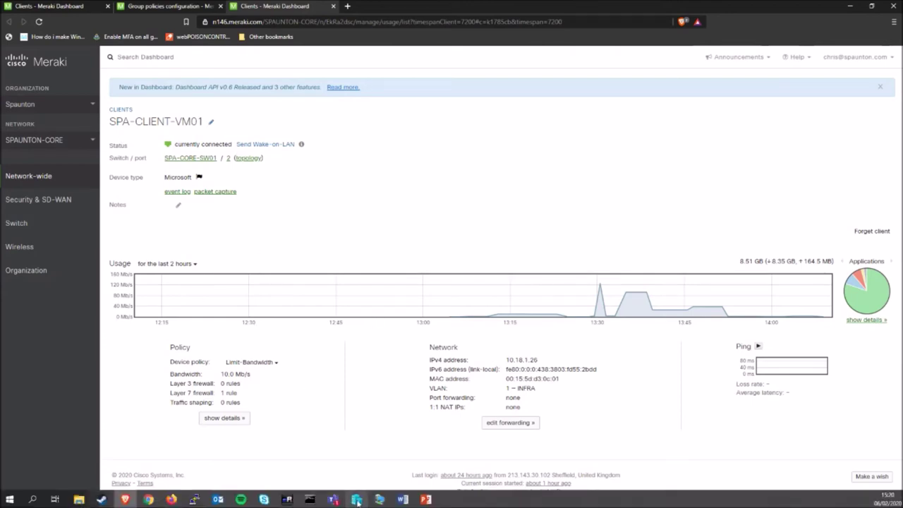
{"action": "left_click", "coordinate": [381, 500]}
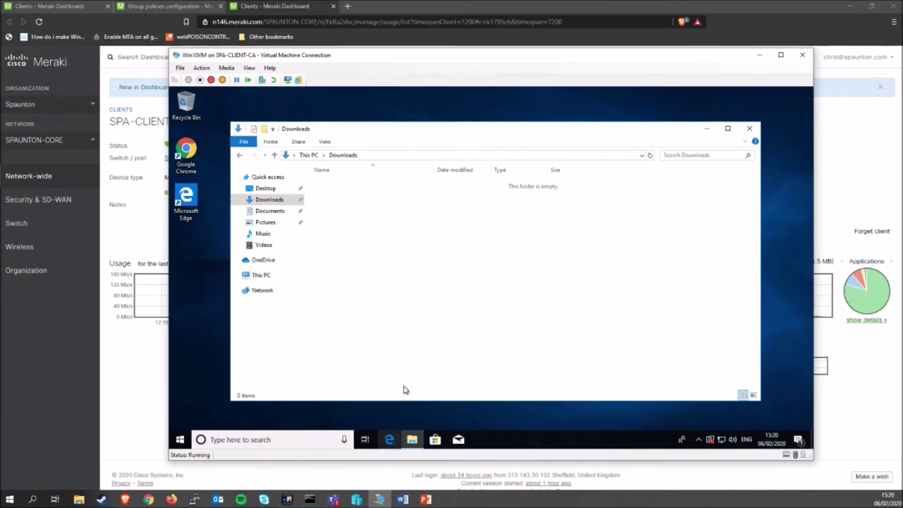
Run a speedtest.net test in Chrome inside the VM, getting about 11.31 Mbps download
{"action": "left_click", "coordinate": [186, 152]}
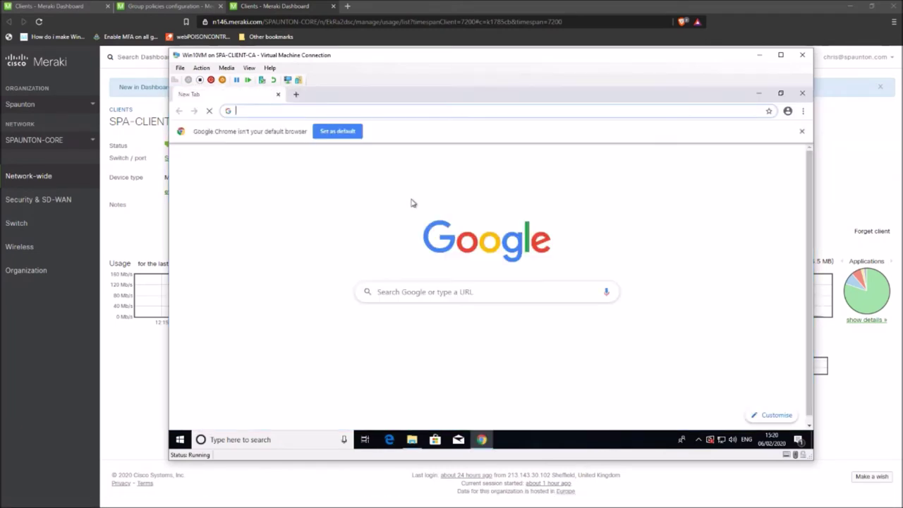
{"action": "type", "text": "s"}
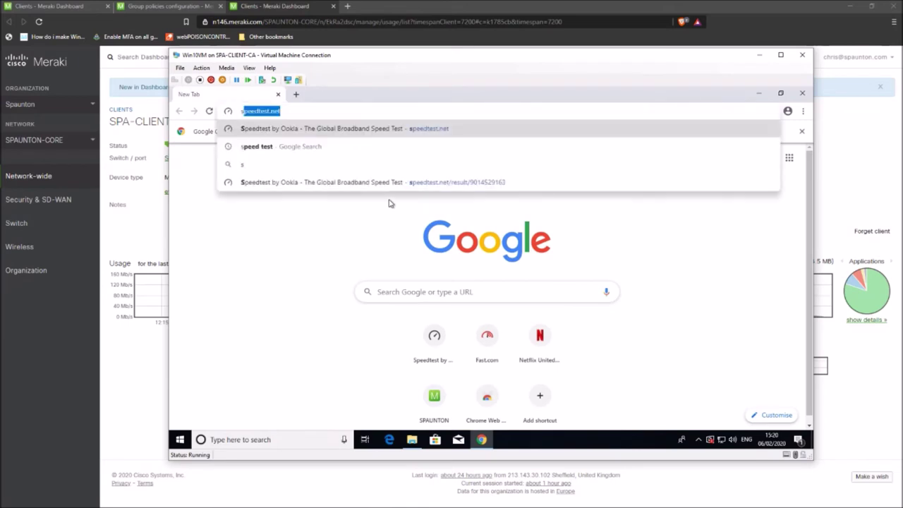
{"action": "type", "text": "peedtest.net"}
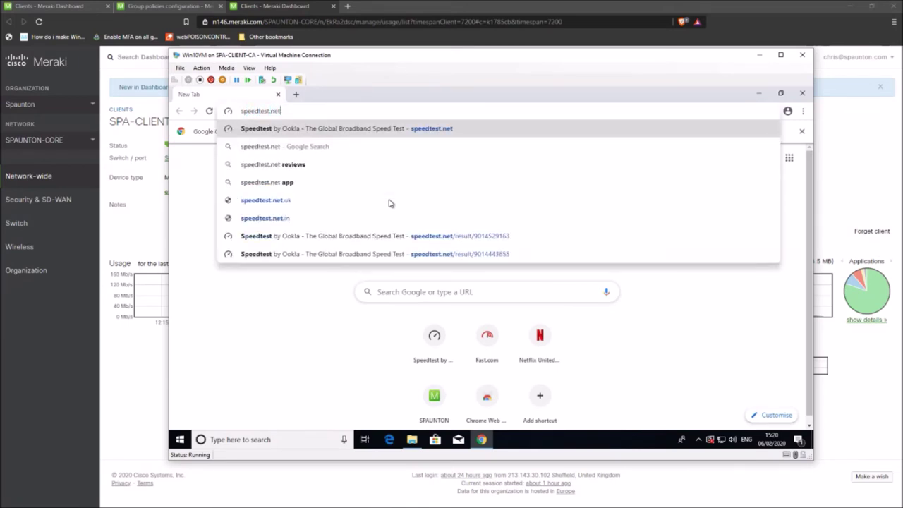
{"action": "key", "text": "Return"}
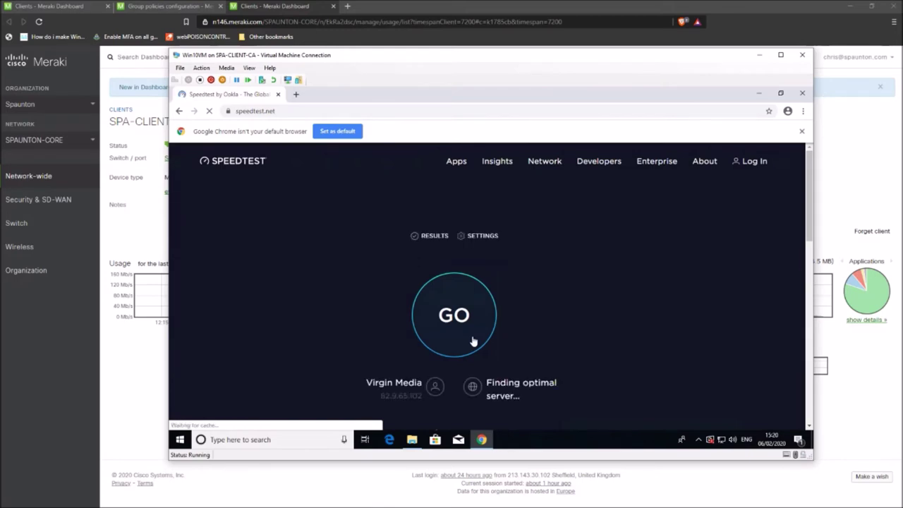
{"action": "left_click", "coordinate": [472, 341]}
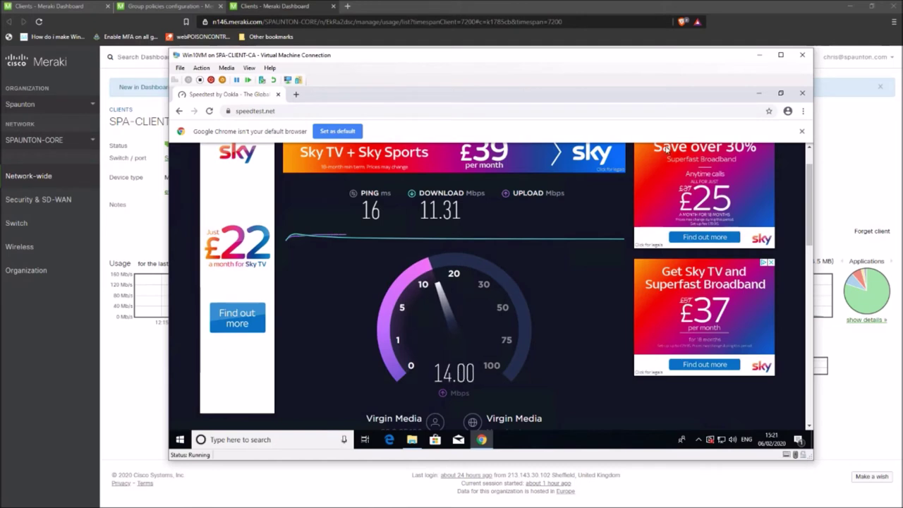
Minimize the Win10VM window to reveal the SPA-CLIENT-VM01 client page with its 10.0 Mb/s cap
{"action": "left_click", "coordinate": [139, 426]}
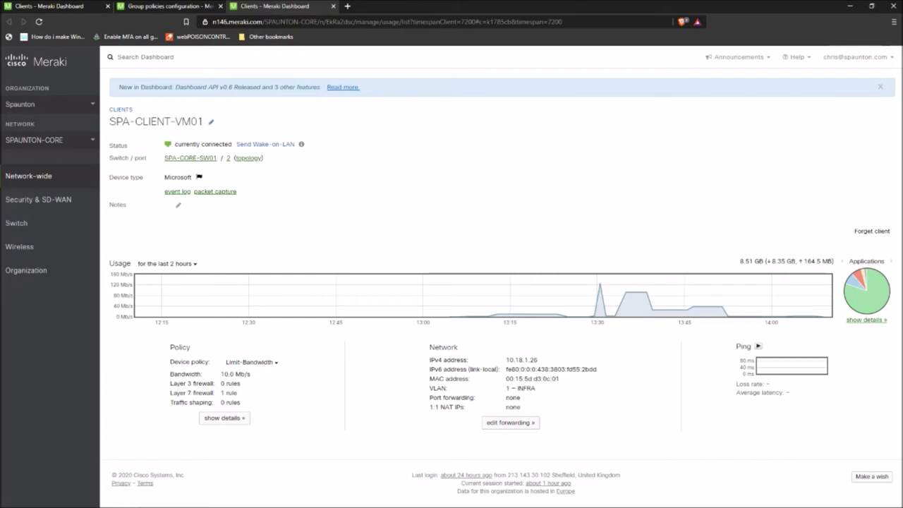
{"action": "mouse_move", "coordinate": [86, 256]}
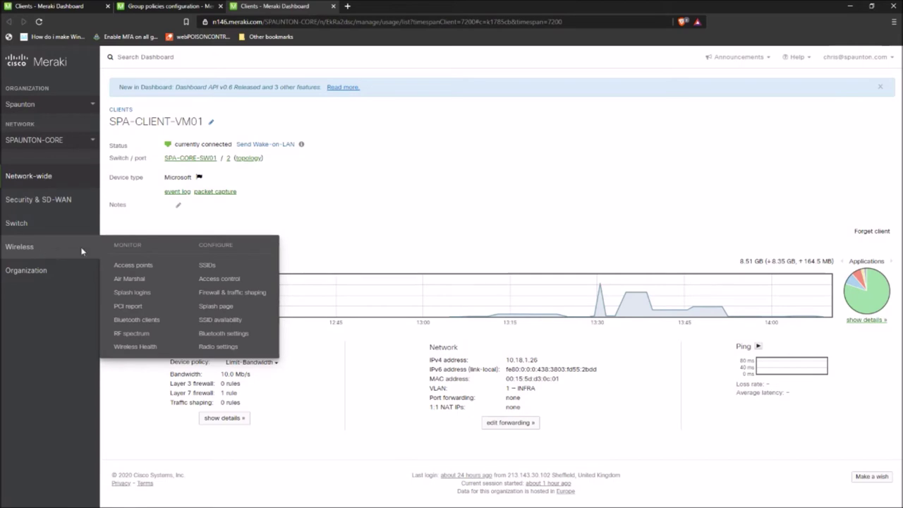
Open the SSIDs overview, list all 15 SSIDs, and switch SSID 6 to enabled
{"action": "left_click", "coordinate": [212, 266]}
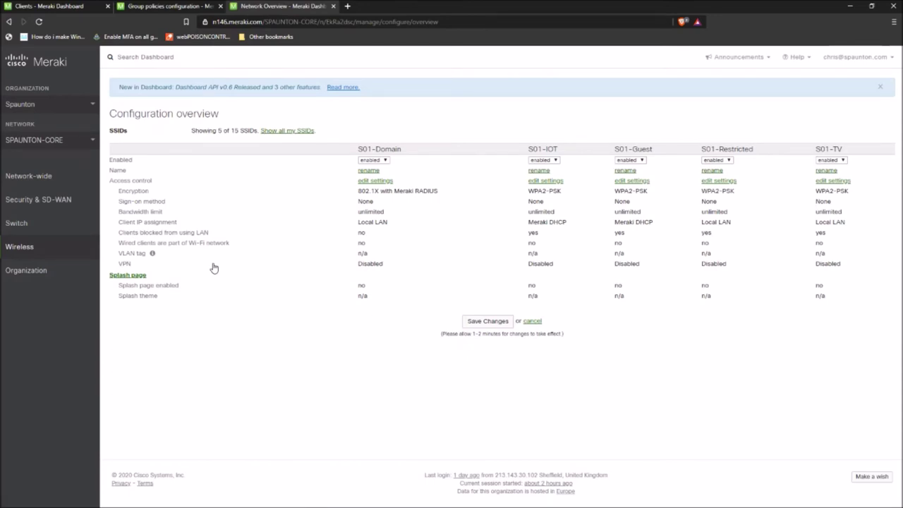
{"action": "left_click", "coordinate": [301, 133]}
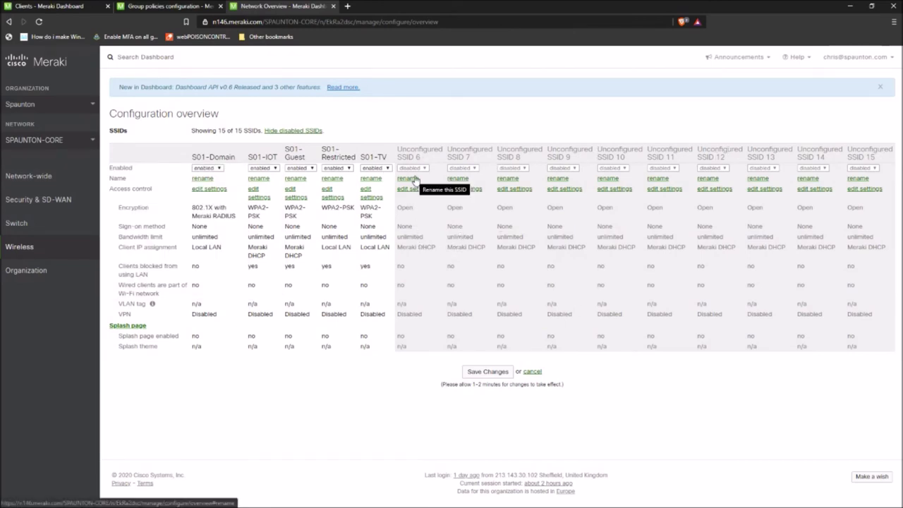
{"action": "left_click", "coordinate": [413, 168]}
Enable SSID 6, rename it 'Event Wifi', and save the changes
{"action": "left_click", "coordinate": [419, 176]}
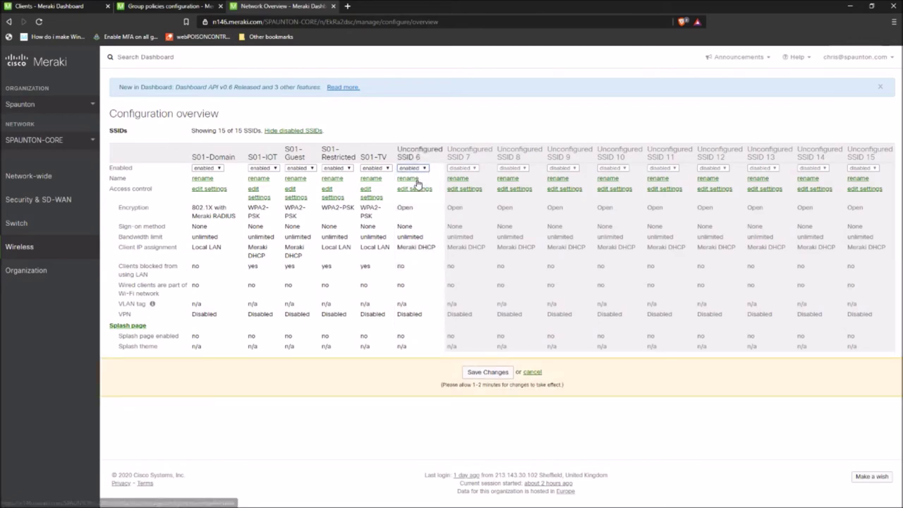
{"action": "left_click", "coordinate": [413, 178]}
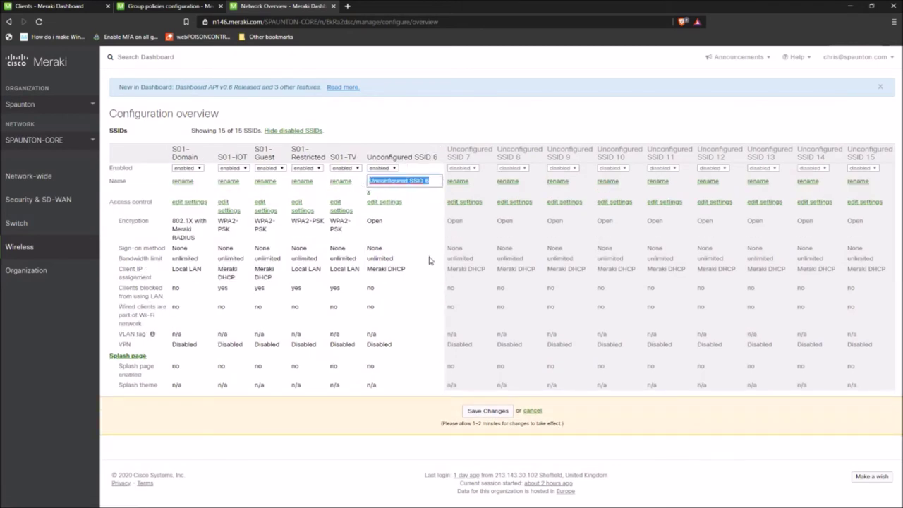
{"action": "type", "text": "Event Wifi"}
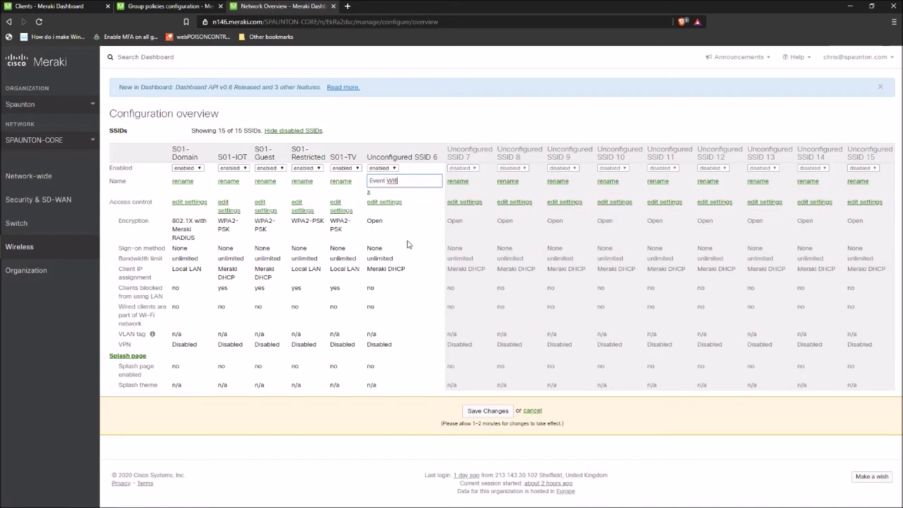
{"action": "left_click", "coordinate": [493, 413]}
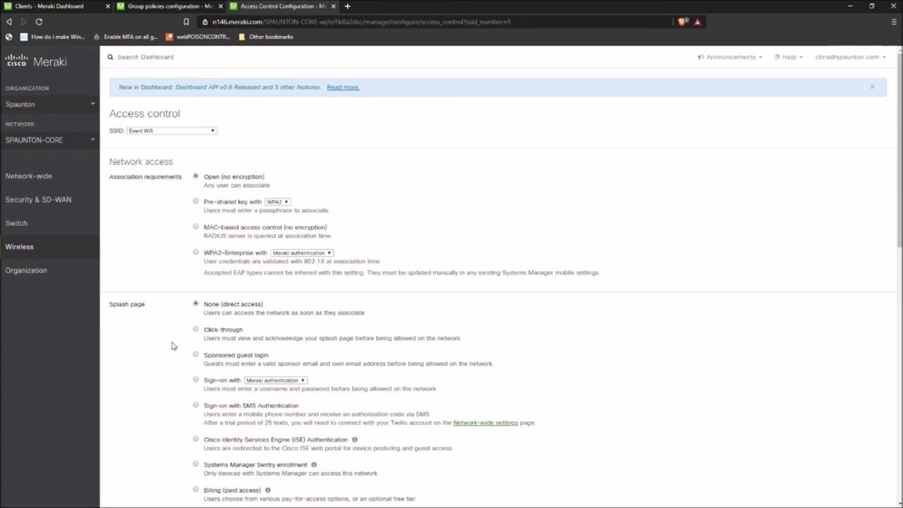
Choose Sponsored guest login as Event Wifi's splash page instead of Click-through
{"action": "scroll", "coordinate": [177, 340], "scroll_direction": "down", "scroll_amount": 1}
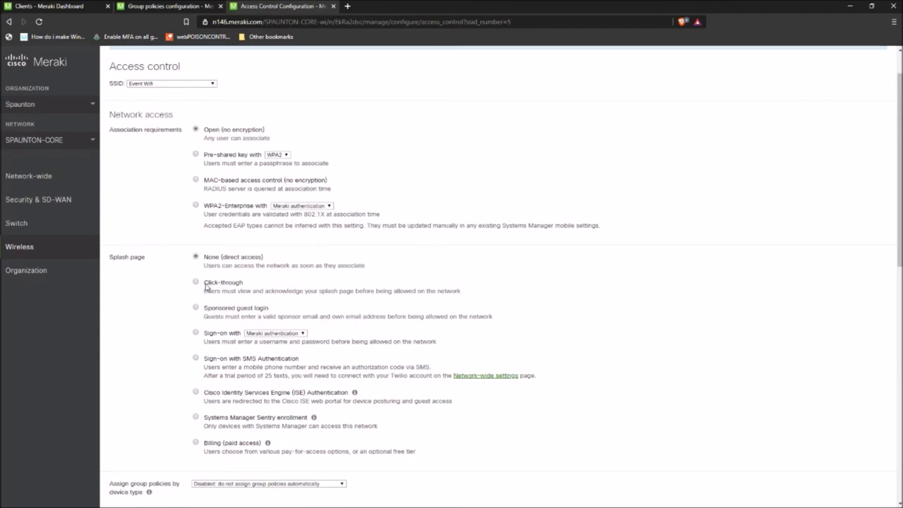
{"action": "left_click_drag", "start_coordinate": [203, 285], "coordinate": [254, 286]}
{"action": "left_click", "coordinate": [221, 315]}
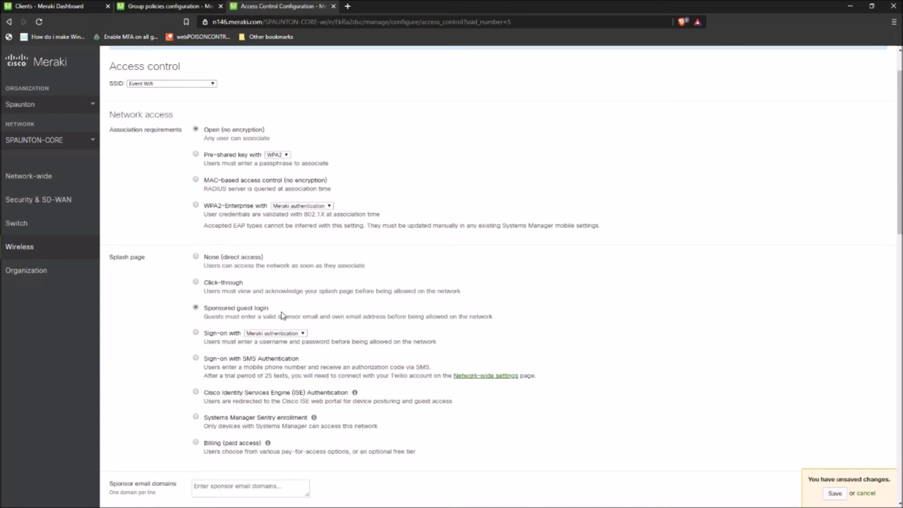
{"action": "scroll", "coordinate": [281, 315], "scroll_direction": "down", "scroll_amount": 3}
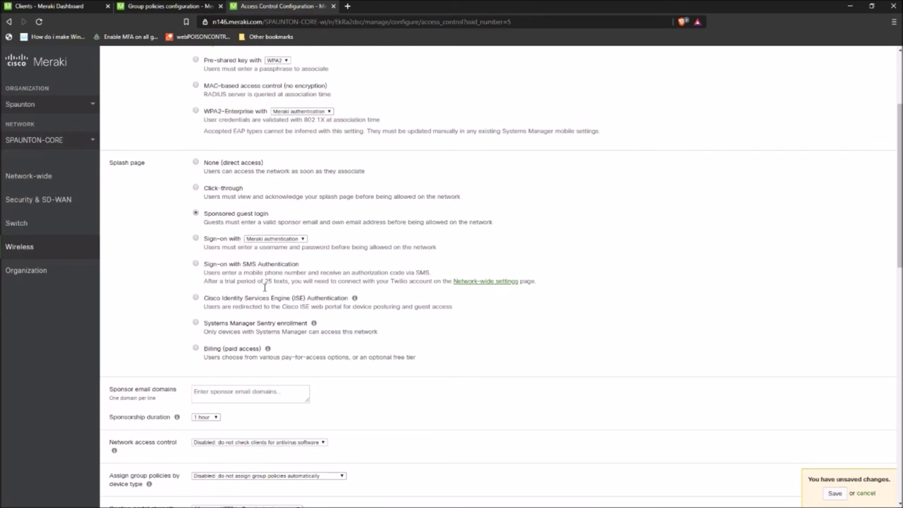
Switch Event Wifi's splash page to Click-through and save the access control changes
{"action": "scroll", "coordinate": [264, 287], "scroll_direction": "up", "scroll_amount": 2}
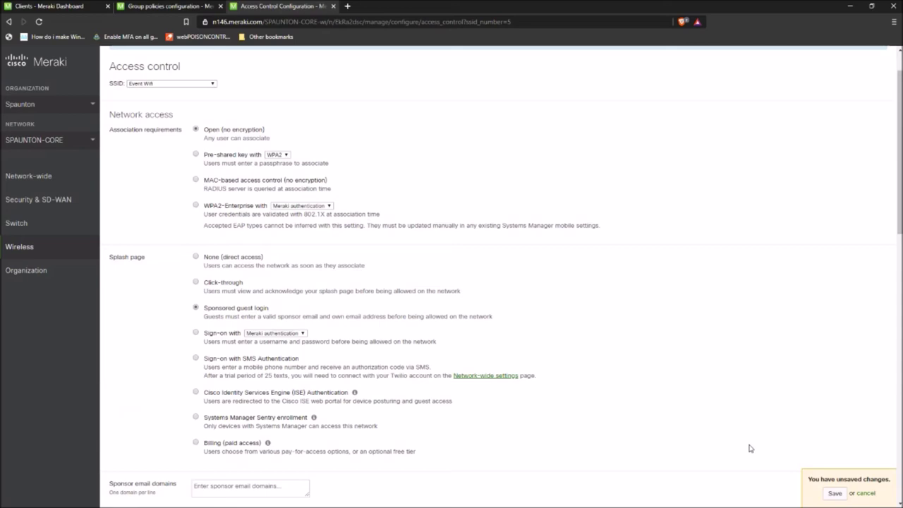
{"action": "scroll", "coordinate": [733, 447], "scroll_direction": "down", "scroll_amount": 1}
{"action": "scroll", "coordinate": [783, 469], "scroll_direction": "down", "scroll_amount": 2}
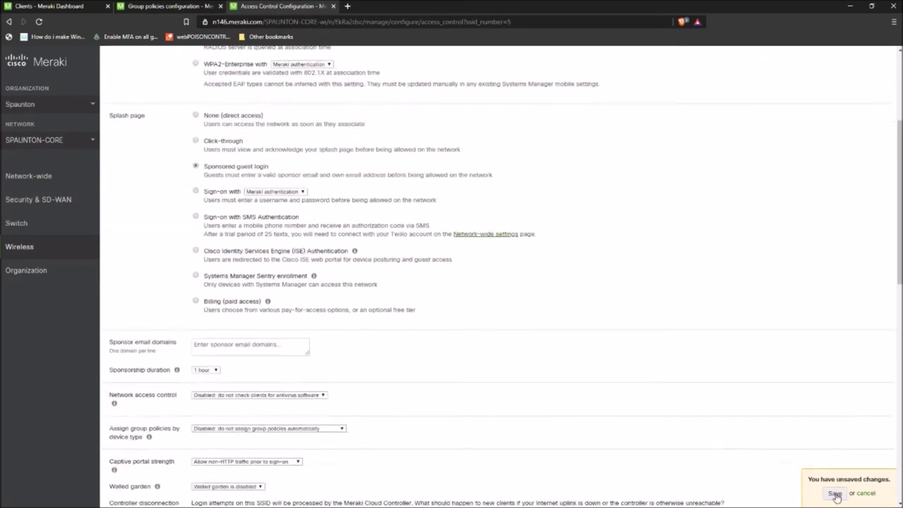
{"action": "scroll", "coordinate": [584, 412], "scroll_direction": "down", "scroll_amount": 2}
{"action": "scroll", "coordinate": [584, 412], "scroll_direction": "up", "scroll_amount": 2}
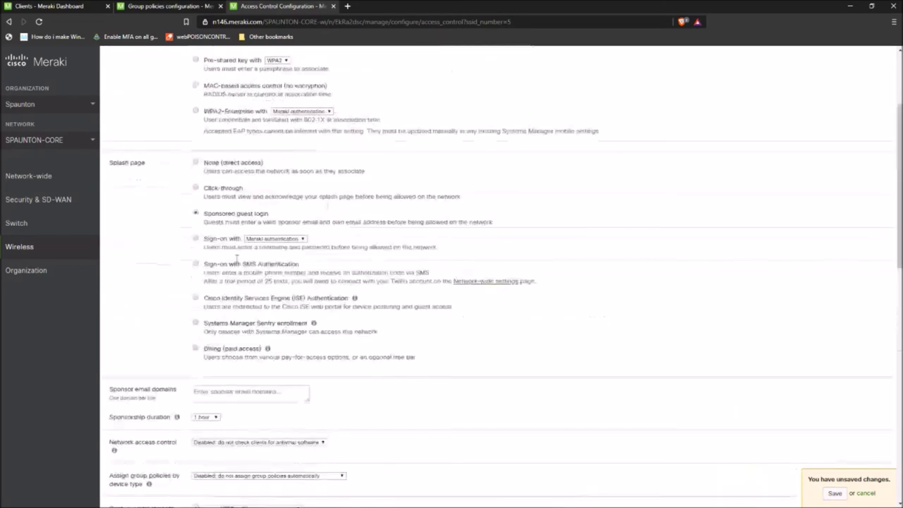
{"action": "left_click", "coordinate": [195, 187]}
{"action": "scroll", "coordinate": [544, 284], "scroll_direction": "down", "scroll_amount": 3}
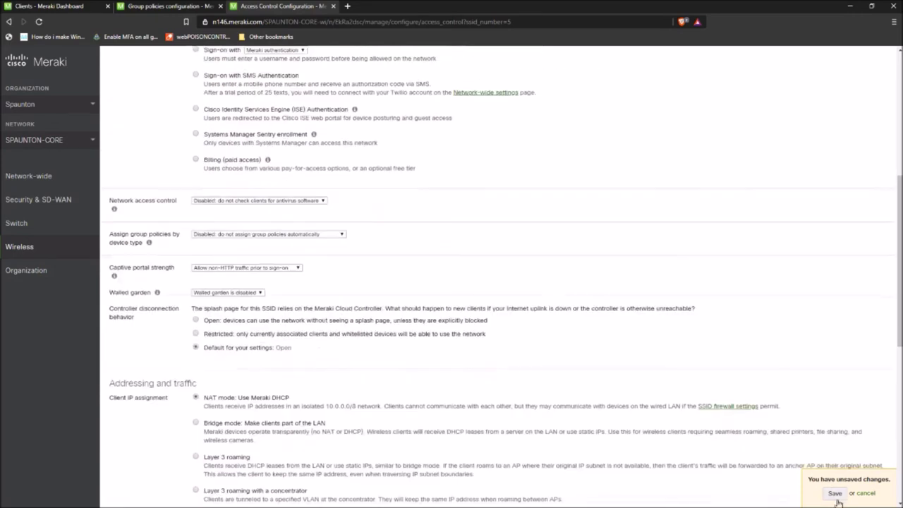
{"action": "left_click", "coordinate": [834, 493]}
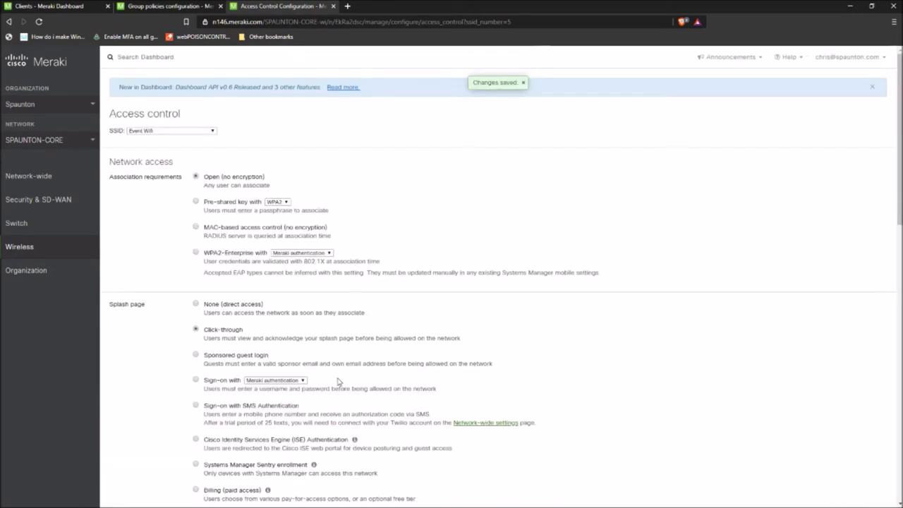
{"action": "scroll", "coordinate": [605, 343], "scroll_direction": "down", "scroll_amount": 4}
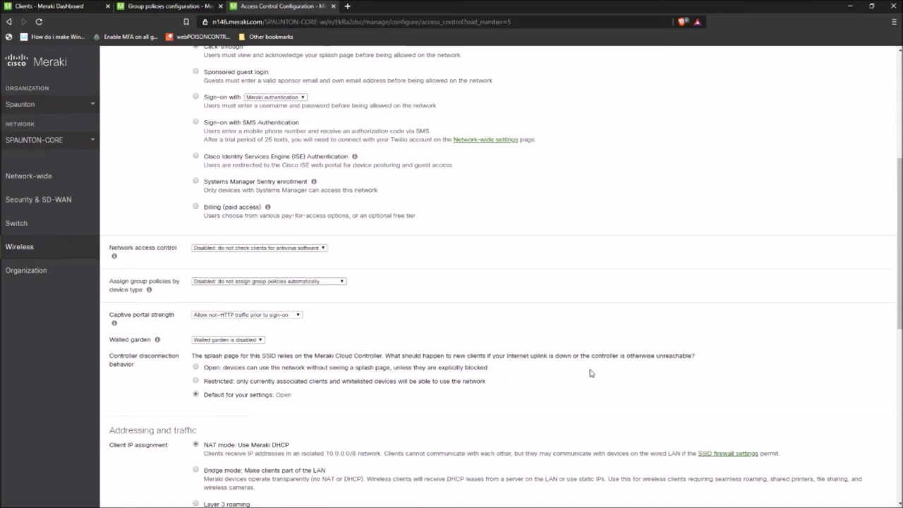
{"action": "scroll", "coordinate": [591, 373], "scroll_direction": "down", "scroll_amount": 3}
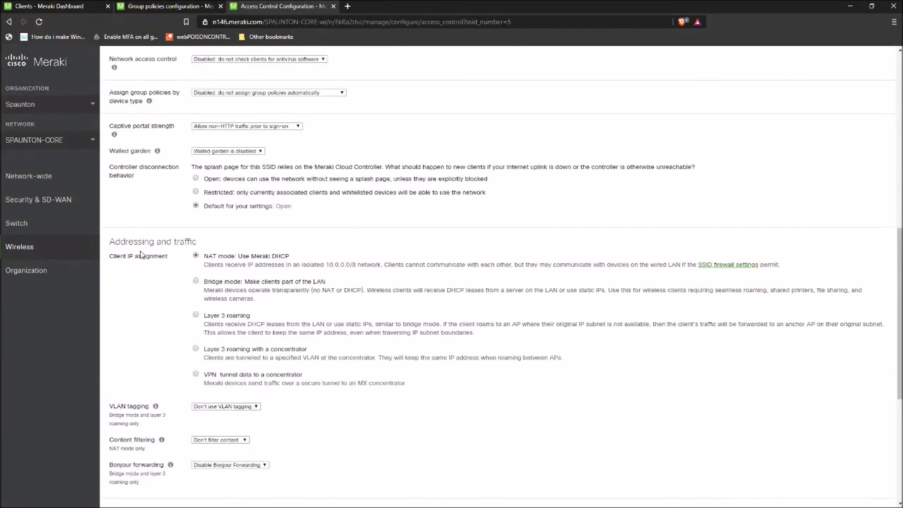
{"action": "left_click_drag", "start_coordinate": [208, 256], "coordinate": [290, 258]}
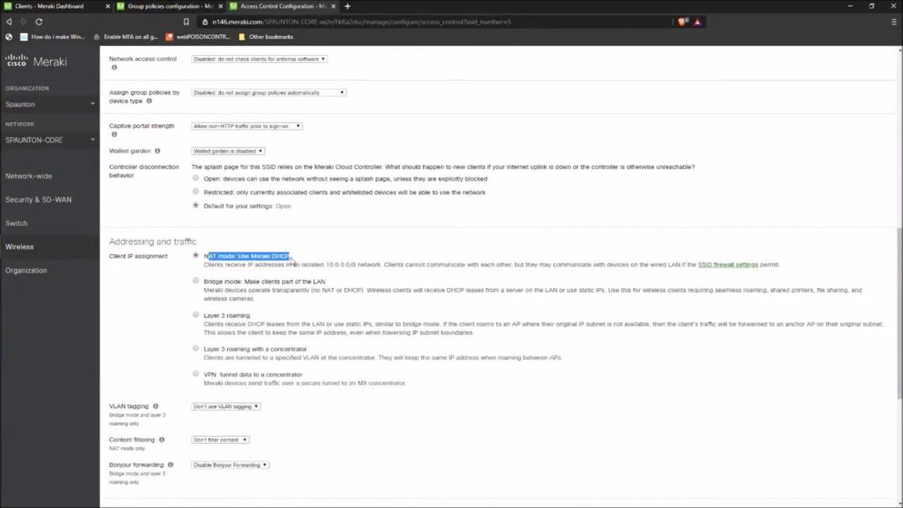
{"action": "left_click", "coordinate": [360, 277]}
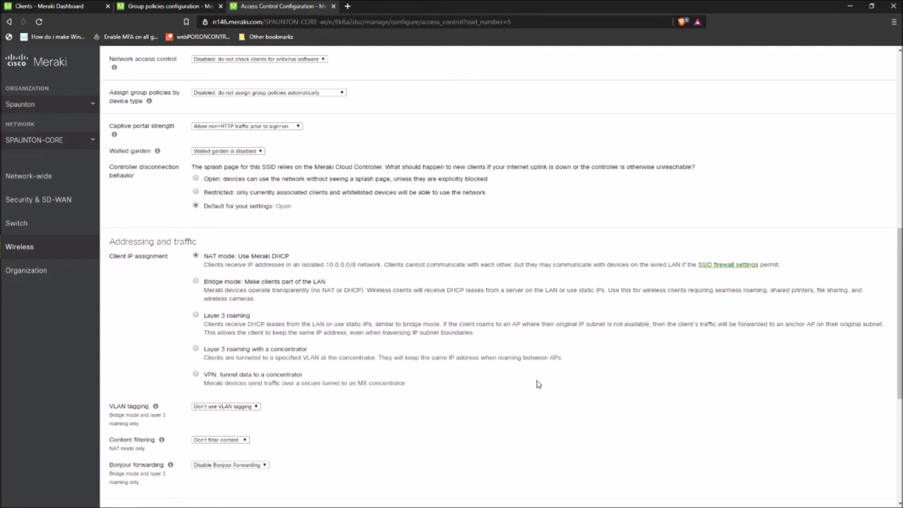
{"action": "scroll", "coordinate": [537, 383], "scroll_direction": "down", "scroll_amount": 1}
{"action": "scroll", "coordinate": [537, 383], "scroll_direction": "down", "scroll_amount": 5}
{"action": "left_click", "coordinate": [486, 428]}
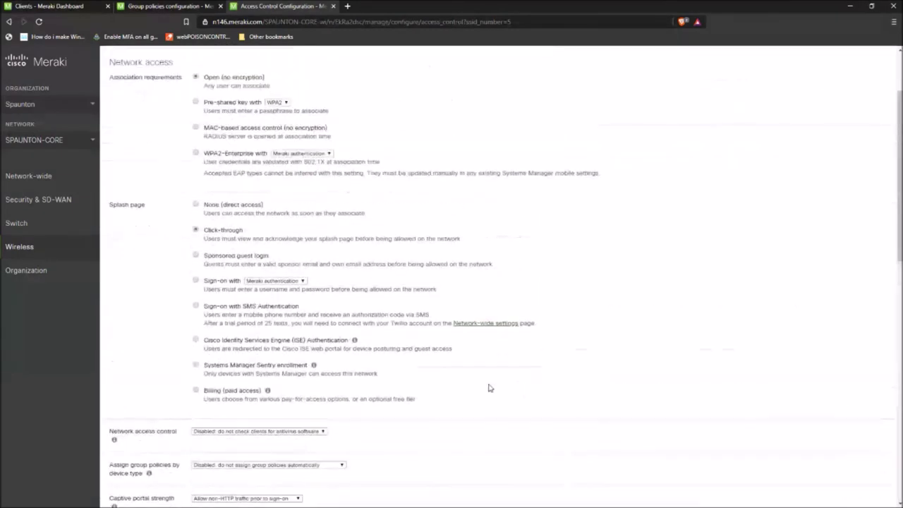
{"action": "mouse_move", "coordinate": [75, 251]}
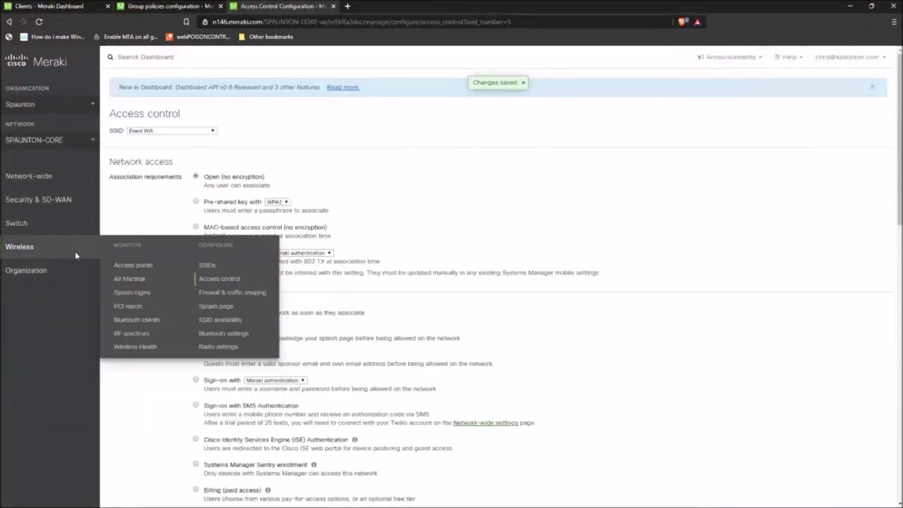
{"action": "left_click", "coordinate": [222, 295]}
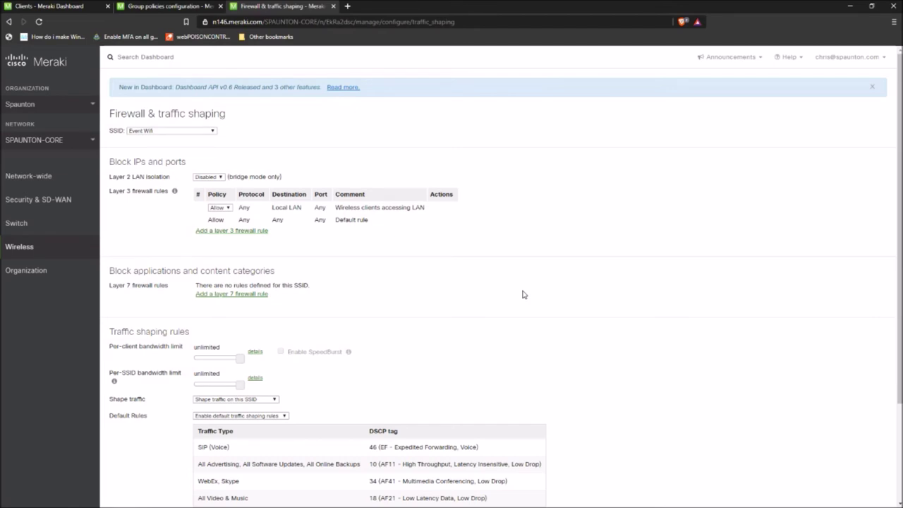
With SSID Event Wifi selected, set the Local LAN layer 3 rule's policy to Deny
{"action": "left_click", "coordinate": [175, 133]}
{"action": "left_click", "coordinate": [169, 172]}
{"action": "left_click", "coordinate": [219, 207]}
{"action": "left_click", "coordinate": [218, 221]}
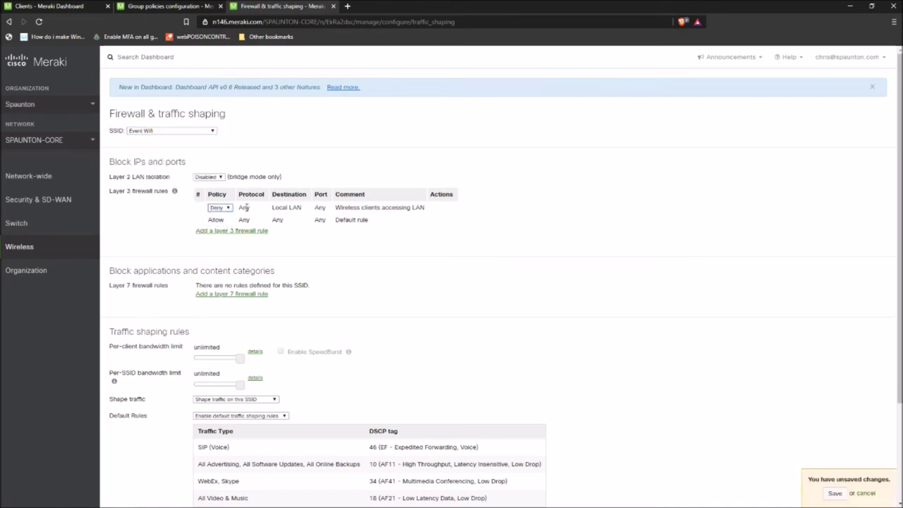
Scroll to the layer 7 firewall section and highlight its text
{"action": "scroll", "coordinate": [357, 235], "scroll_direction": "down", "scroll_amount": 2}
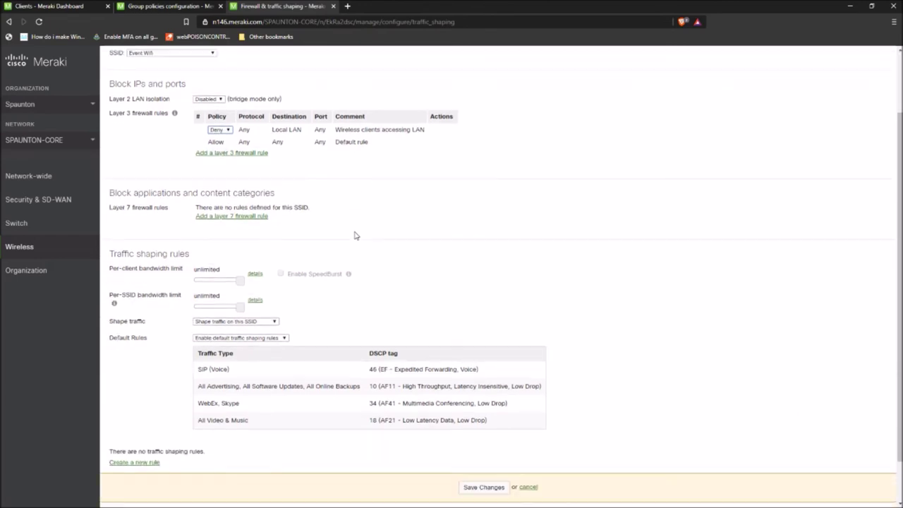
{"action": "left_click_drag", "start_coordinate": [111, 179], "coordinate": [174, 198]}
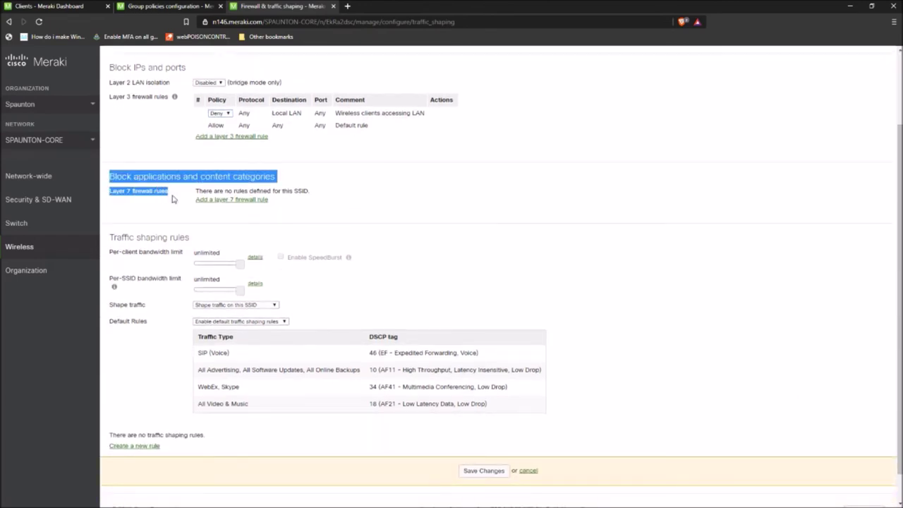
{"action": "left_click", "coordinate": [130, 191]}
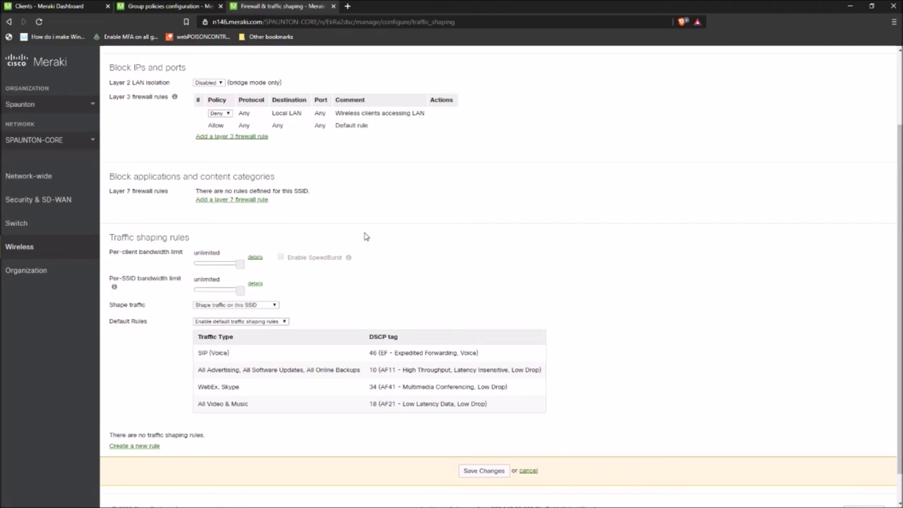
{"action": "left_click_drag", "start_coordinate": [297, 190], "coordinate": [337, 194]}
Add a layer 7 rule for Peer-to-peer (P2P) covering All Peer-to-peer (P2P)
{"action": "left_click", "coordinate": [379, 215]}
{"action": "left_click", "coordinate": [244, 200]}
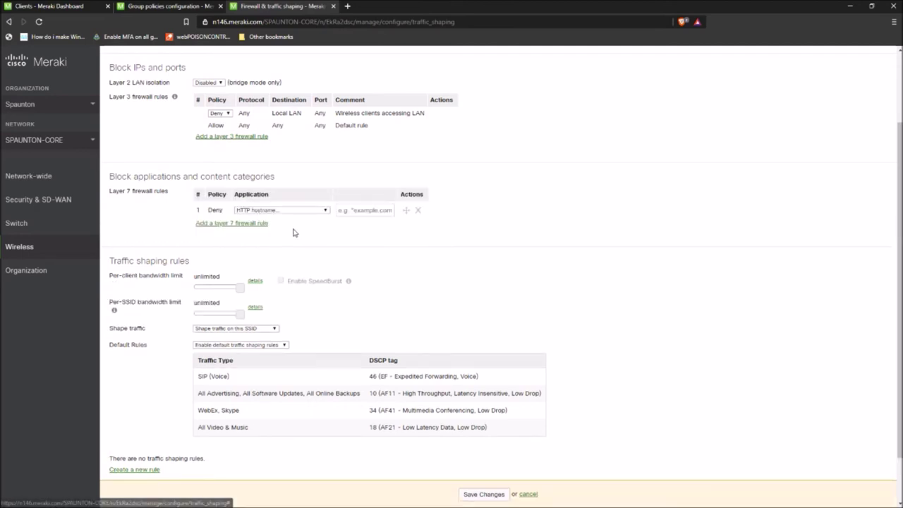
{"action": "left_click", "coordinate": [299, 212]}
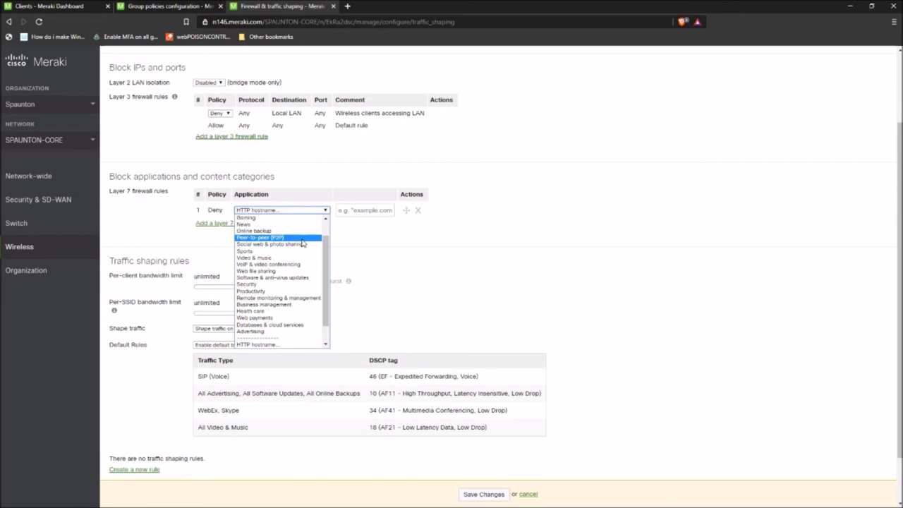
{"action": "left_click", "coordinate": [301, 240]}
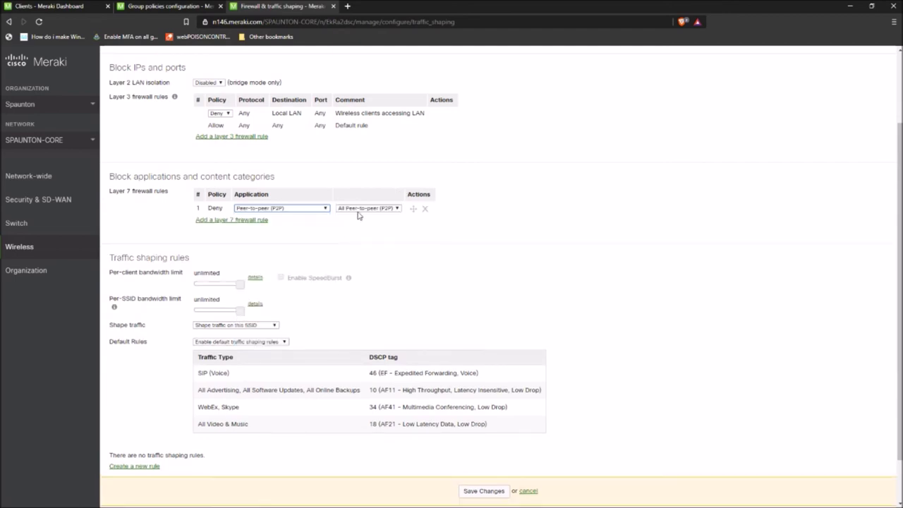
{"action": "left_click", "coordinate": [368, 210]}
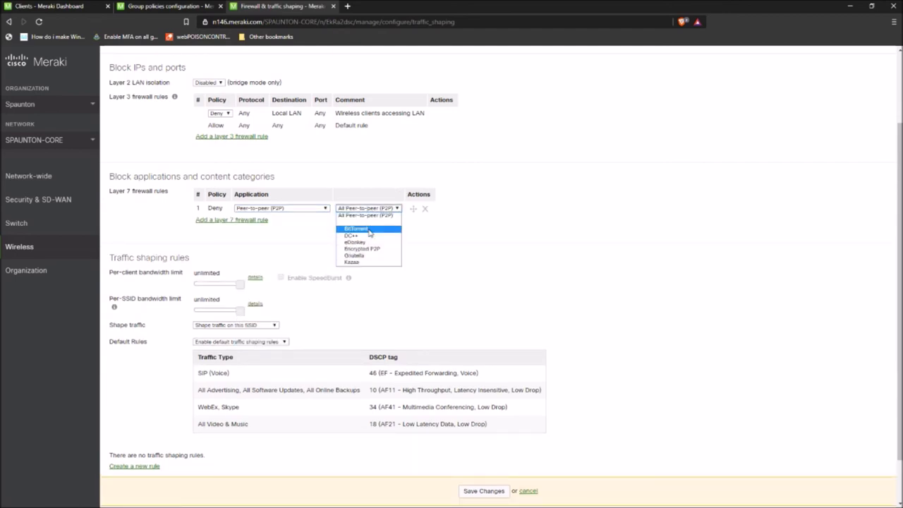
{"action": "left_click", "coordinate": [533, 259]}
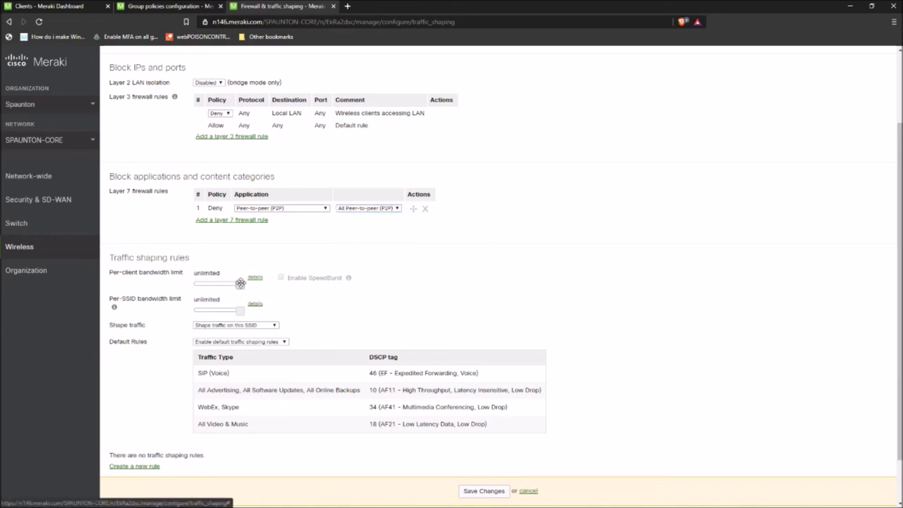
Limit per-client bandwidth to 2 Mbps and total SSID bandwidth to 25 Mbps, then save
{"action": "left_click_drag", "start_coordinate": [240, 283], "coordinate": [215, 273]}
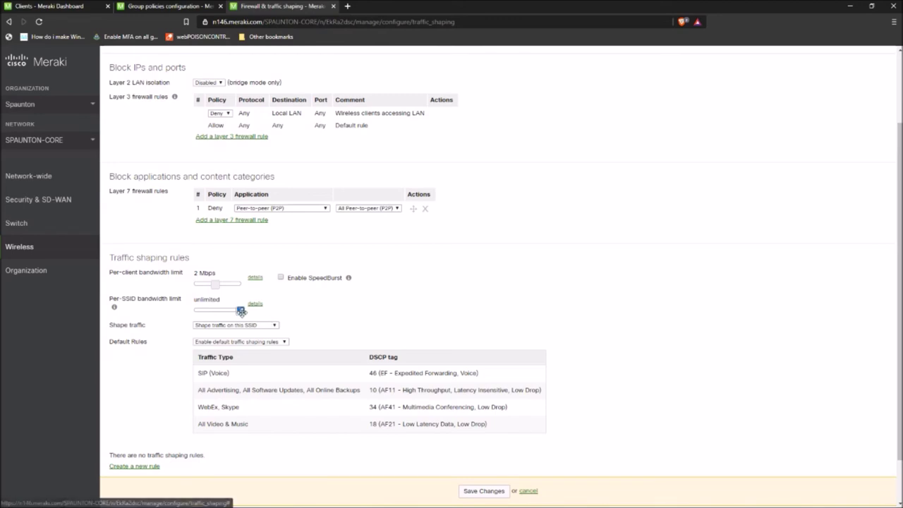
{"action": "left_click_drag", "start_coordinate": [240, 311], "coordinate": [228, 311]}
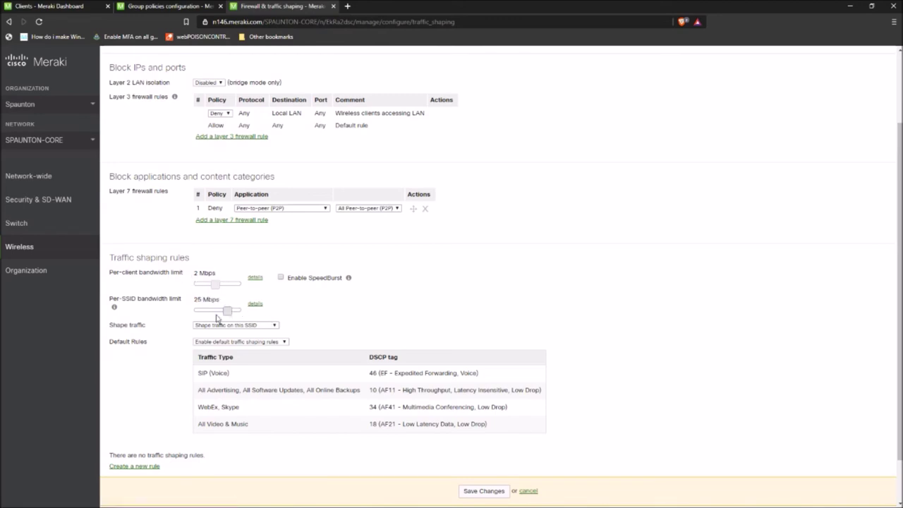
{"action": "mouse_move", "coordinate": [485, 492]}
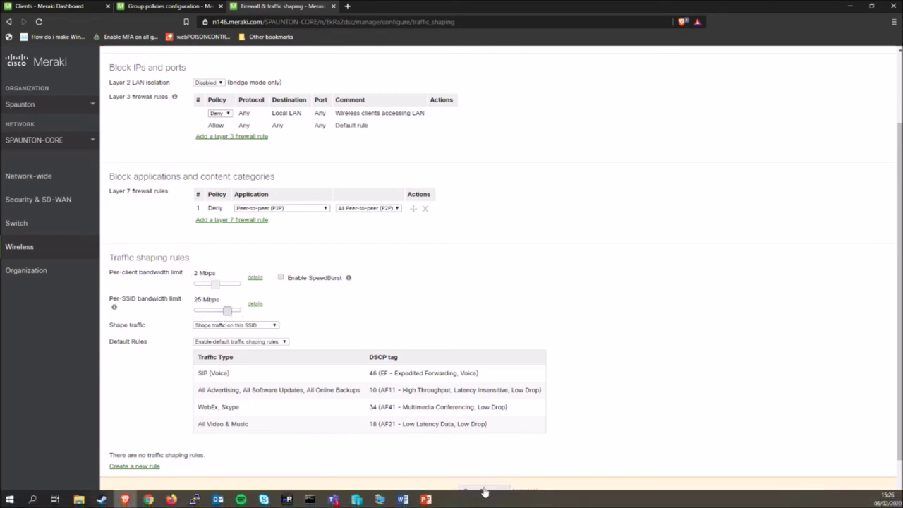
{"action": "left_click", "coordinate": [484, 489]}
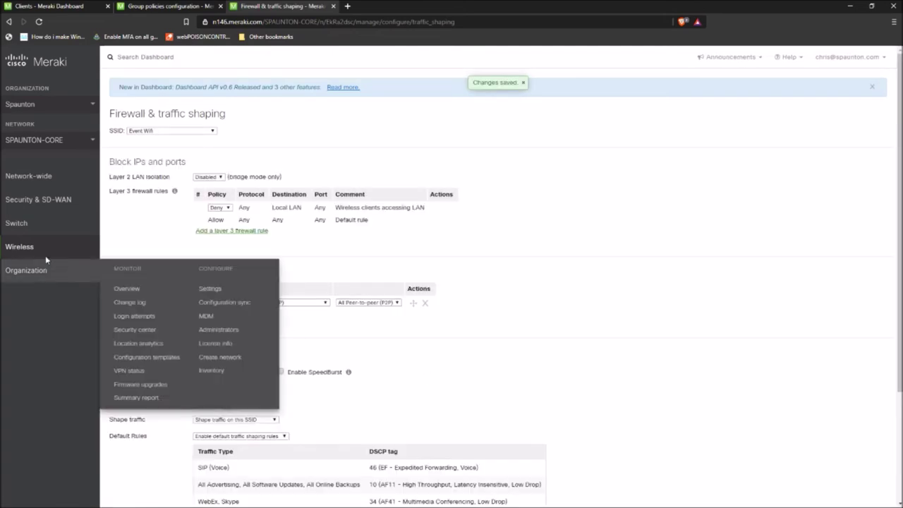
Open the network list and close it without switching networks
{"action": "mouse_move", "coordinate": [43, 255]}
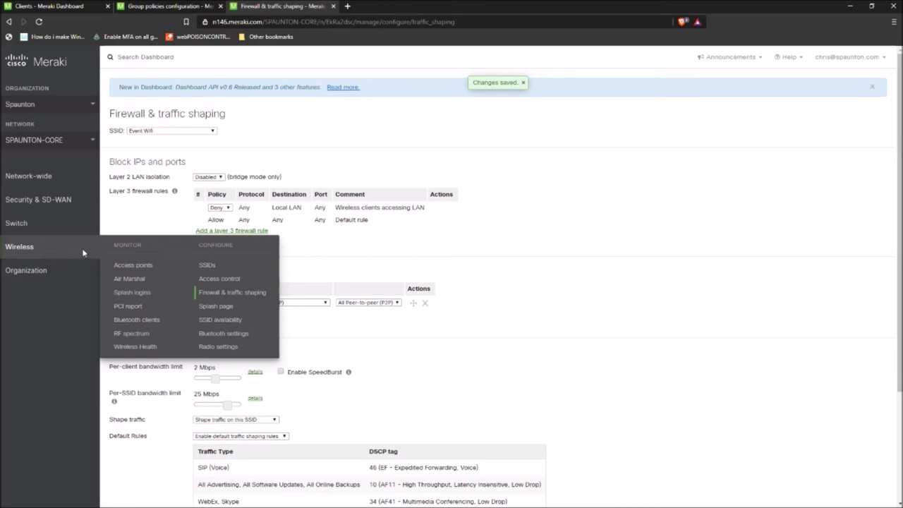
{"action": "left_click", "coordinate": [91, 141]}
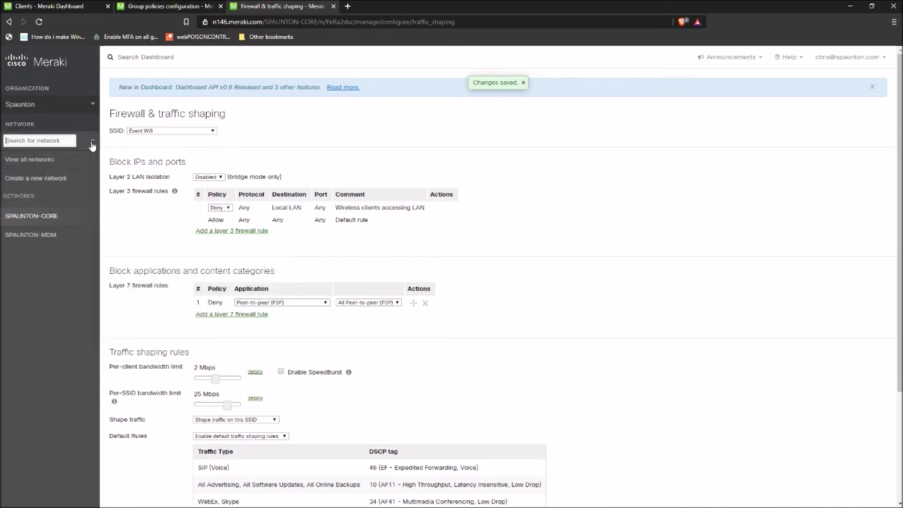
{"action": "left_click", "coordinate": [140, 246]}
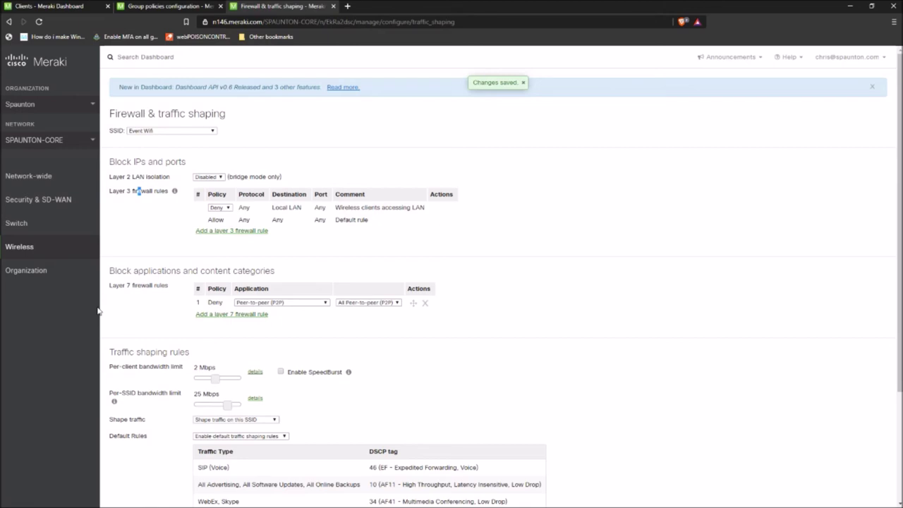
Go to Security & SD-WAN > Firewall for the security appliance
{"action": "mouse_move", "coordinate": [69, 199]}
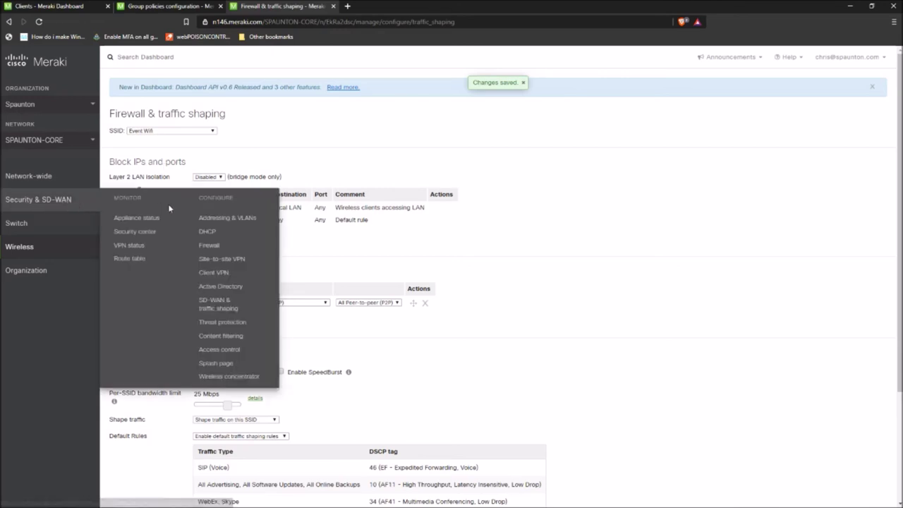
{"action": "left_click", "coordinate": [220, 247]}
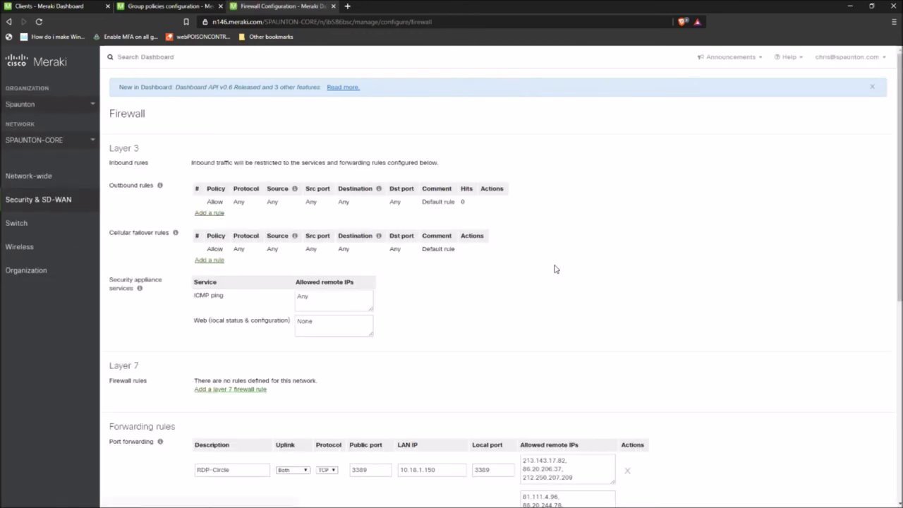
Add a port-forwarding rule with description RDP and public port 1243
{"action": "scroll", "coordinate": [552, 268], "scroll_direction": "down", "scroll_amount": 1}
{"action": "scroll", "coordinate": [552, 268], "scroll_direction": "down", "scroll_amount": 3}
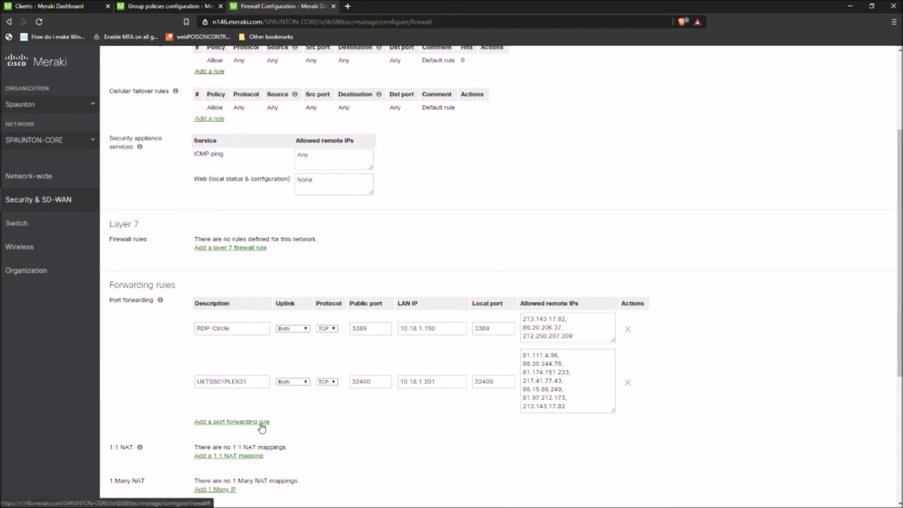
{"action": "scroll", "coordinate": [389, 420], "scroll_direction": "down", "scroll_amount": 1}
{"action": "left_click", "coordinate": [265, 375]}
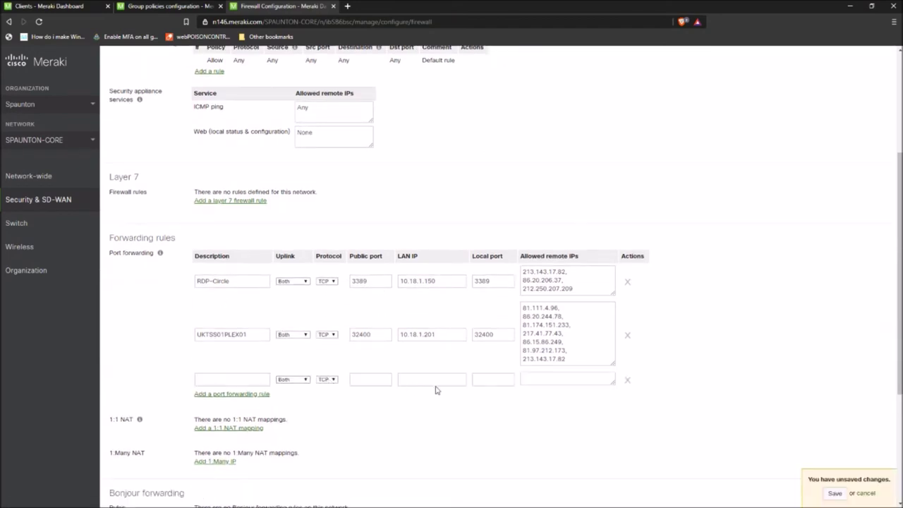
{"action": "scroll", "coordinate": [431, 387], "scroll_direction": "down", "scroll_amount": 1}
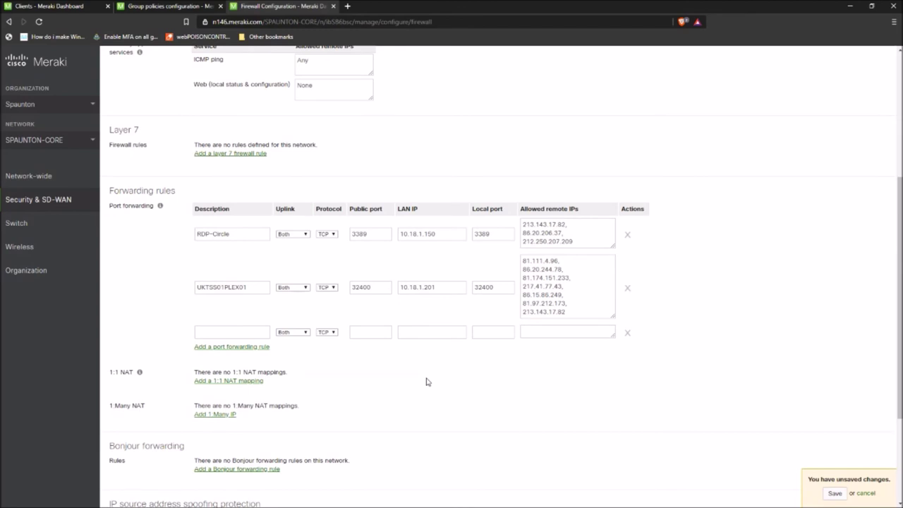
{"action": "left_click", "coordinate": [240, 327]}
{"action": "type", "text": "RDP"}
{"action": "left_click", "coordinate": [374, 330]}
{"action": "type", "text": "1243"}
Set the new rule's LAN IP to 10.18.1.150, copied from RDP-Circle, and local port 3389
{"action": "left_click", "coordinate": [417, 333]}
{"action": "left_click", "coordinate": [447, 233]}
{"action": "key", "text": "ctrl+a"}
{"action": "key", "text": "ctrl+c"}
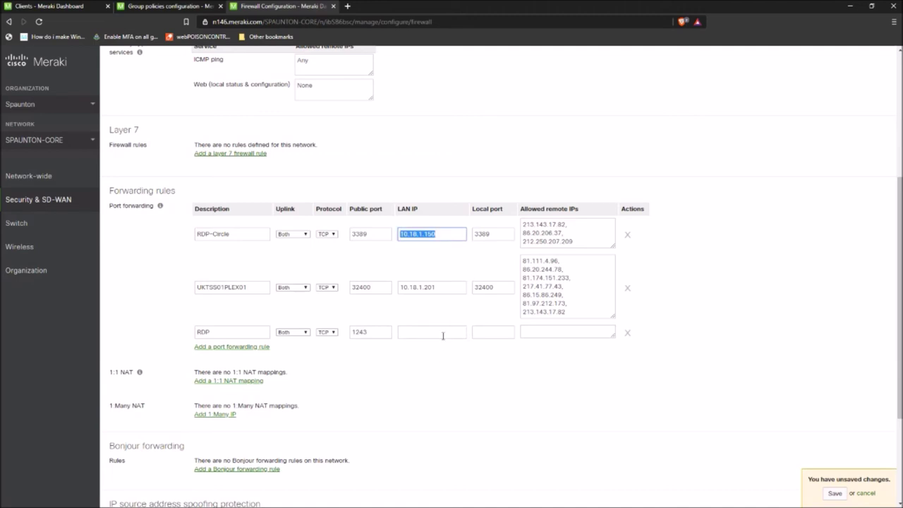
{"action": "left_click", "coordinate": [444, 335]}
{"action": "key", "text": "ctrl+v"}
{"action": "left_click", "coordinate": [508, 329]}
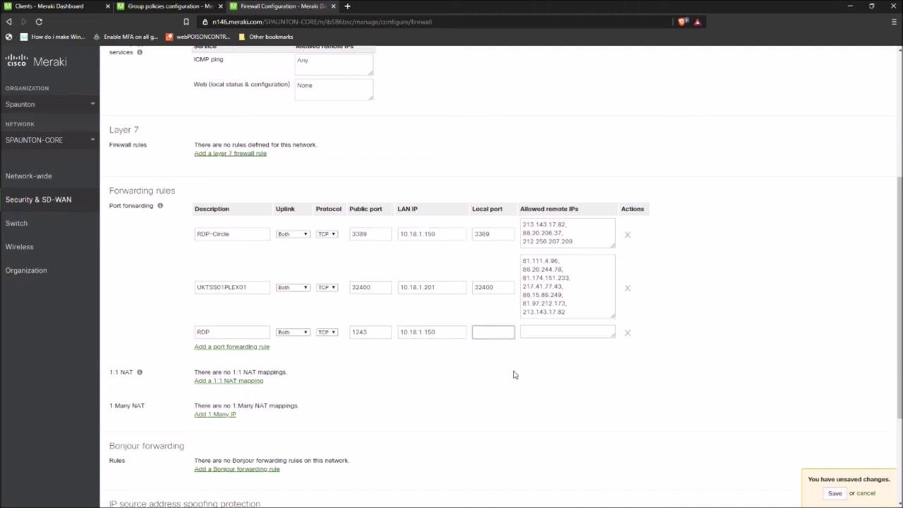
{"action": "type", "text": "3389"}
{"action": "left_click", "coordinate": [562, 336]}
{"action": "left_click", "coordinate": [578, 223]}
{"action": "left_click_drag", "start_coordinate": [577, 222], "coordinate": [506, 218]}
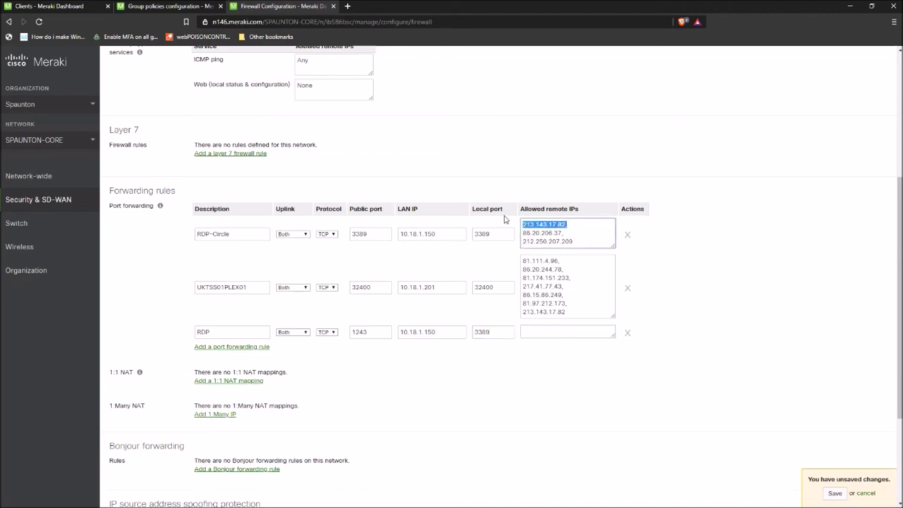
{"action": "left_click", "coordinate": [571, 224]}
{"action": "left_click_drag", "start_coordinate": [568, 224], "coordinate": [507, 220]}
{"action": "left_click", "coordinate": [576, 334]}
{"action": "key", "text": "ctrl+v"}
{"action": "left_click", "coordinate": [621, 403]}
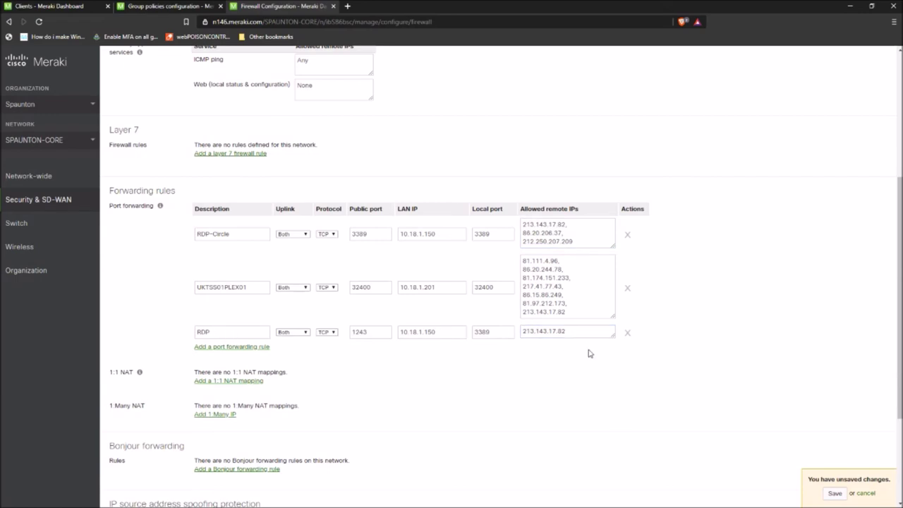
{"action": "left_click", "coordinate": [835, 493]}
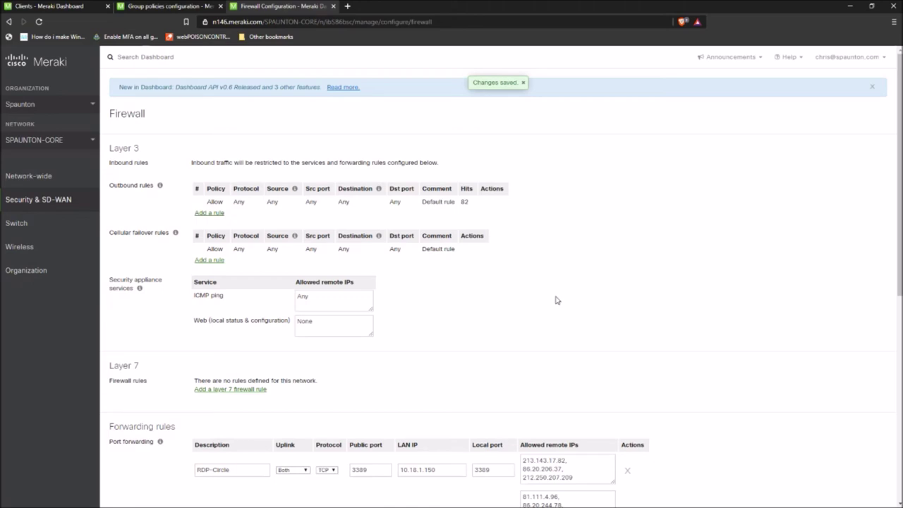
Wait for the firewall changes to finish saving
{"action": "mouse_move", "coordinate": [70, 223]}
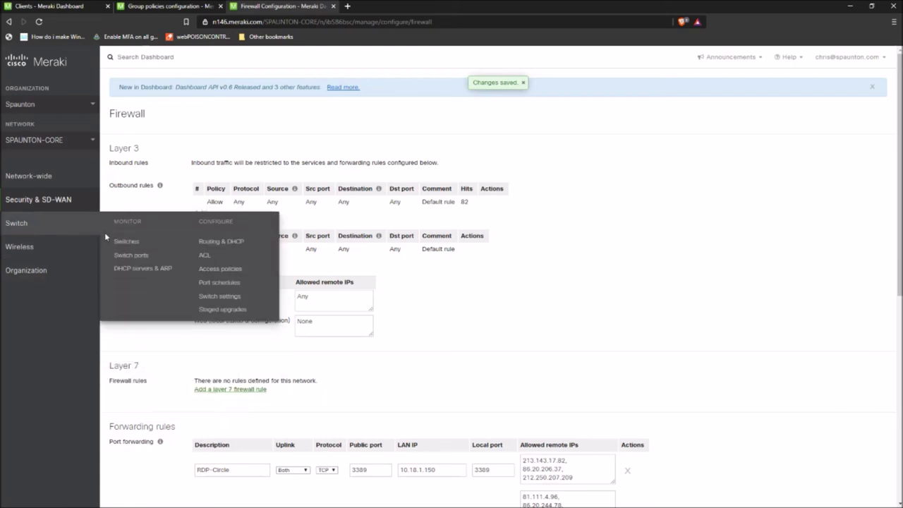
Open Switch ports and show 100 results per page
{"action": "left_click", "coordinate": [143, 256]}
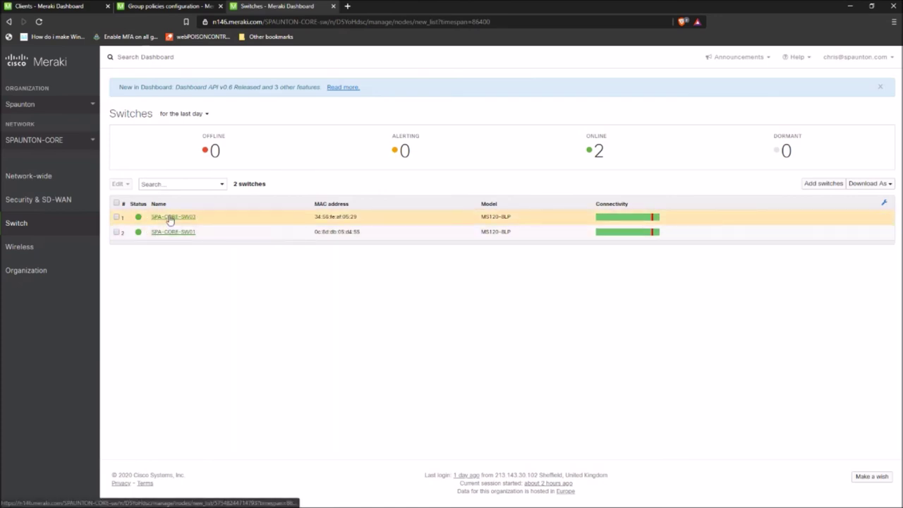
{"action": "mouse_move", "coordinate": [55, 220]}
{"action": "left_click", "coordinate": [137, 257]}
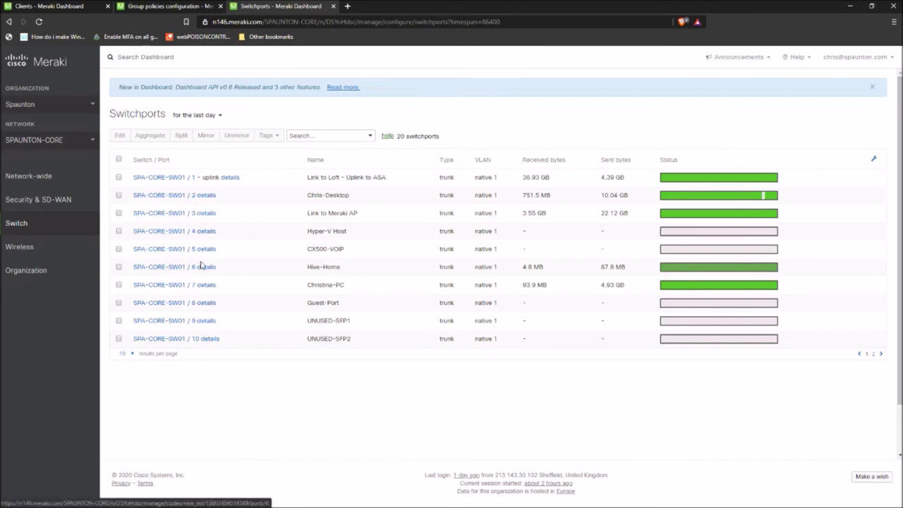
{"action": "left_click", "coordinate": [132, 354]}
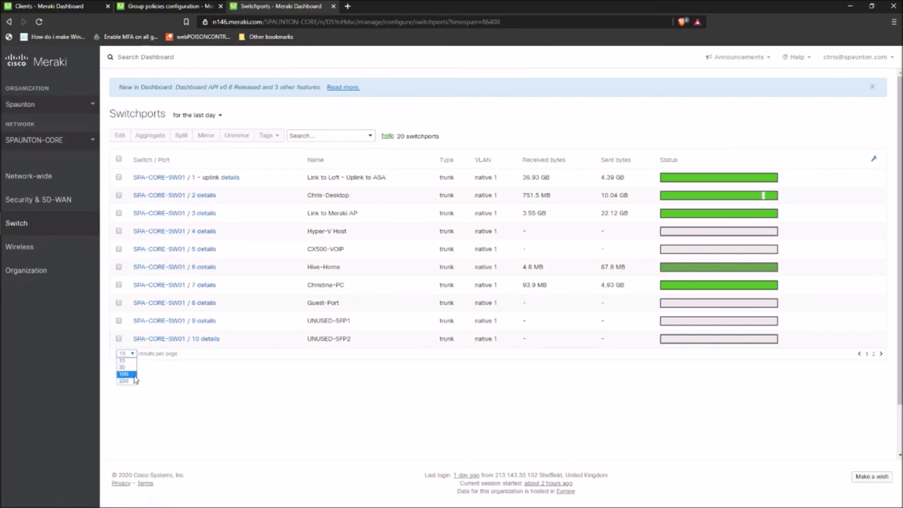
{"action": "left_click", "coordinate": [134, 378]}
{"action": "scroll", "coordinate": [288, 329], "scroll_direction": "down", "scroll_amount": 1}
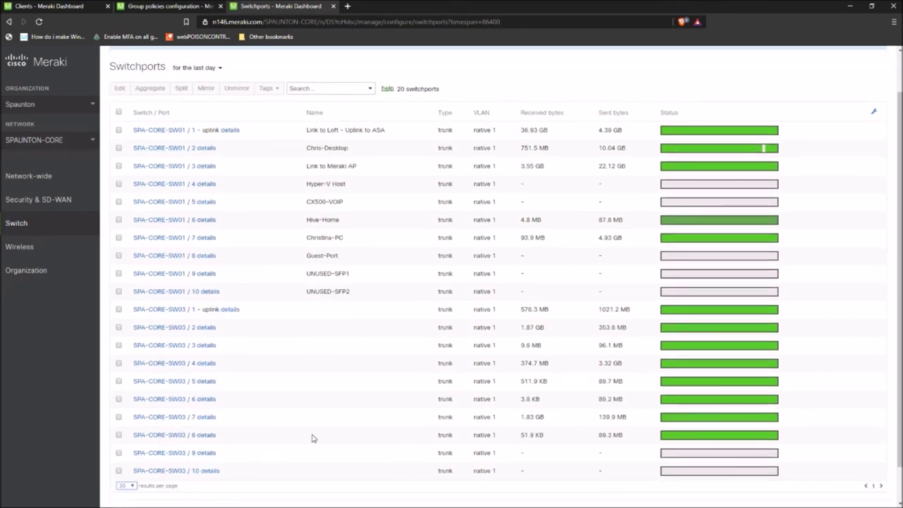
Select ports 9 and 10 on SPA-CORE-SW01 and SPA-CORE-SW03 and edit them together
{"action": "left_click", "coordinate": [119, 273]}
{"action": "left_click", "coordinate": [119, 291]}
{"action": "left_click", "coordinate": [118, 452]}
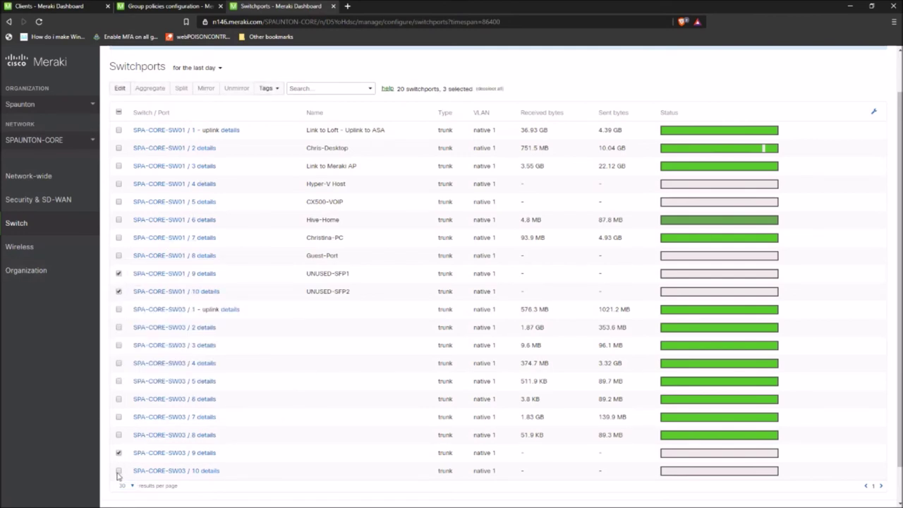
{"action": "left_click", "coordinate": [119, 470]}
{"action": "scroll", "coordinate": [413, 467], "scroll_direction": "up", "scroll_amount": 2}
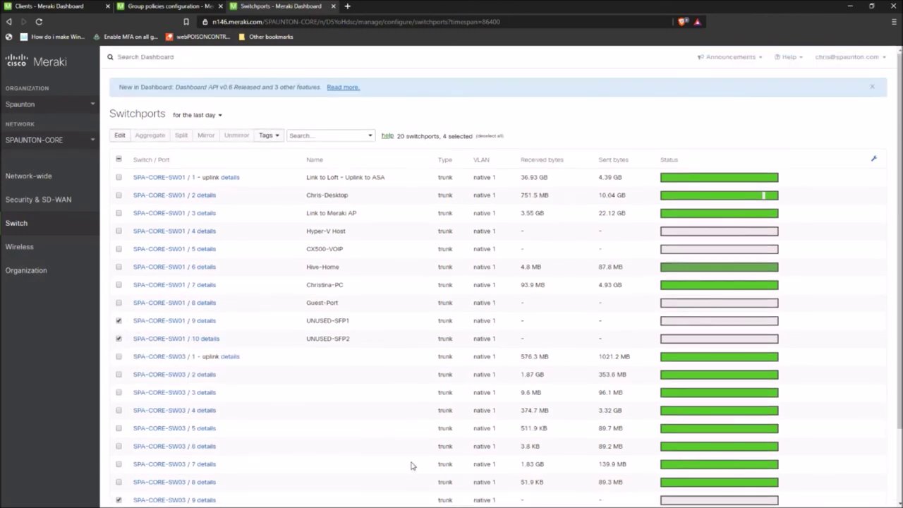
{"action": "left_click", "coordinate": [120, 134]}
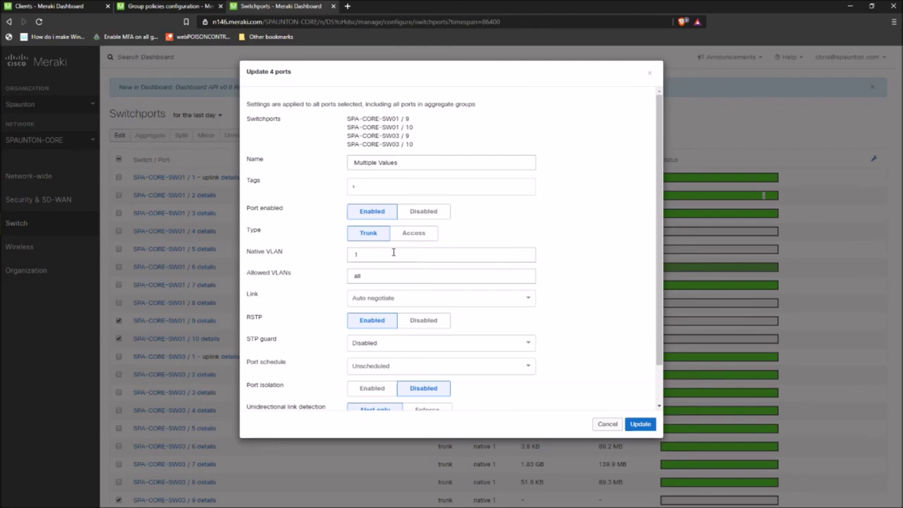
Set the four ports to type Access, VLAN 1, voice VLAN 2, and update them
{"action": "left_click", "coordinate": [427, 238]}
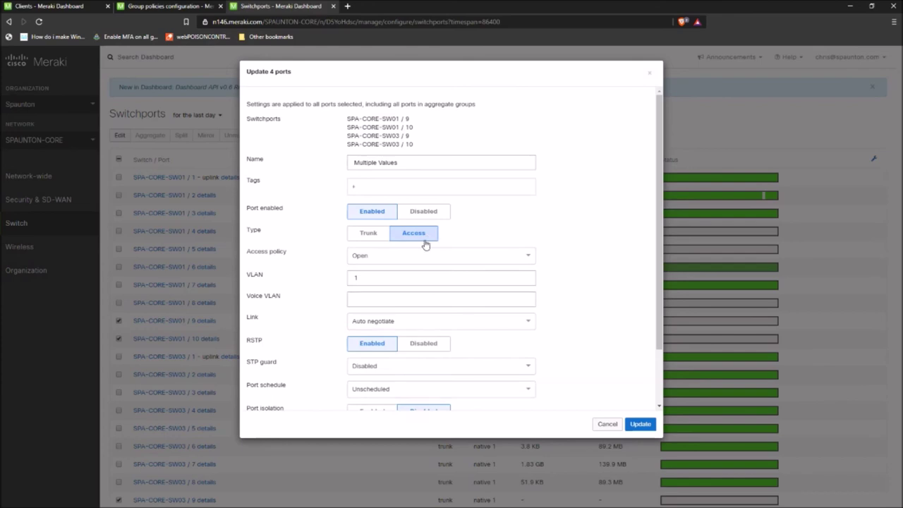
{"action": "double_click", "coordinate": [386, 282]}
{"action": "left_click", "coordinate": [367, 295]}
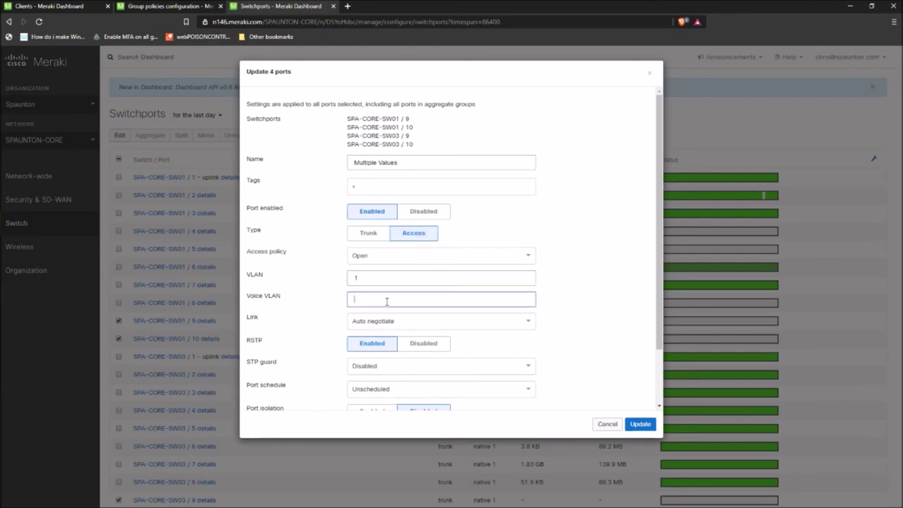
{"action": "type", "text": "2"}
{"action": "left_click_drag", "start_coordinate": [252, 274], "coordinate": [297, 309]}
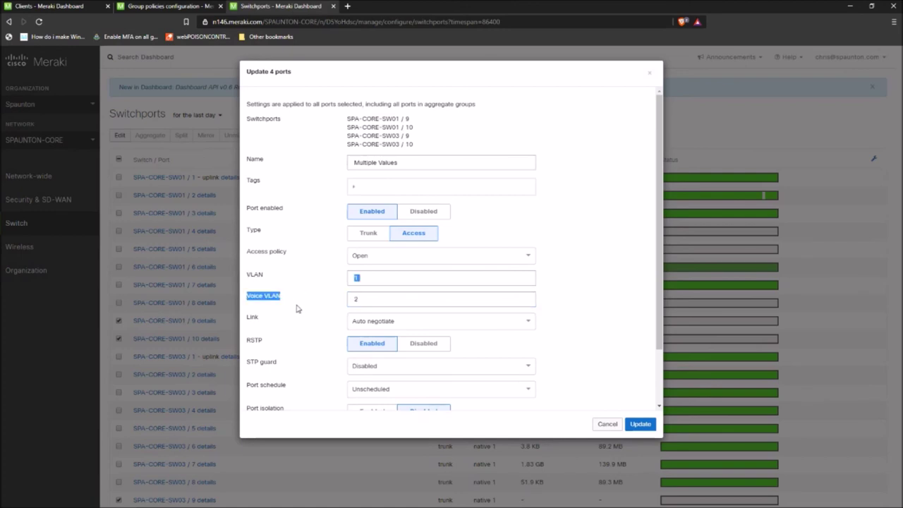
{"action": "left_click", "coordinate": [261, 282]}
{"action": "scroll", "coordinate": [326, 311], "scroll_direction": "down", "scroll_amount": 1}
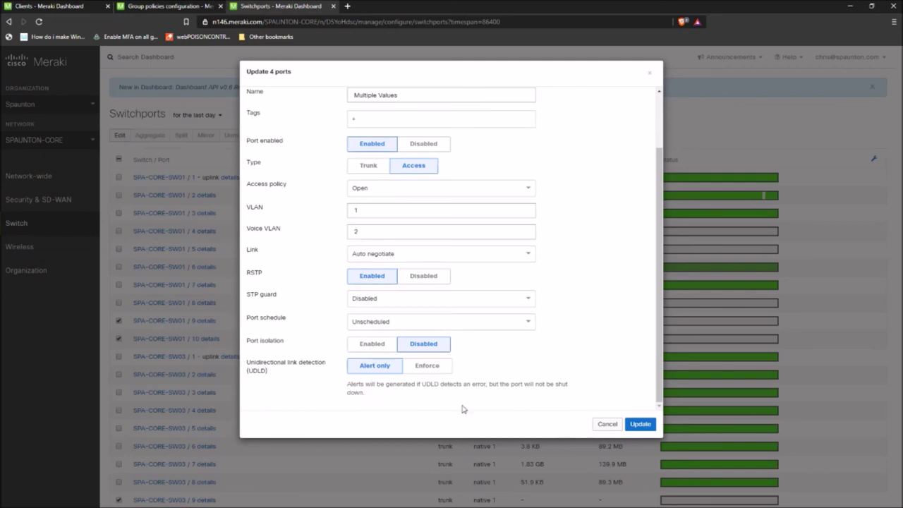
{"action": "left_click", "coordinate": [646, 428]}
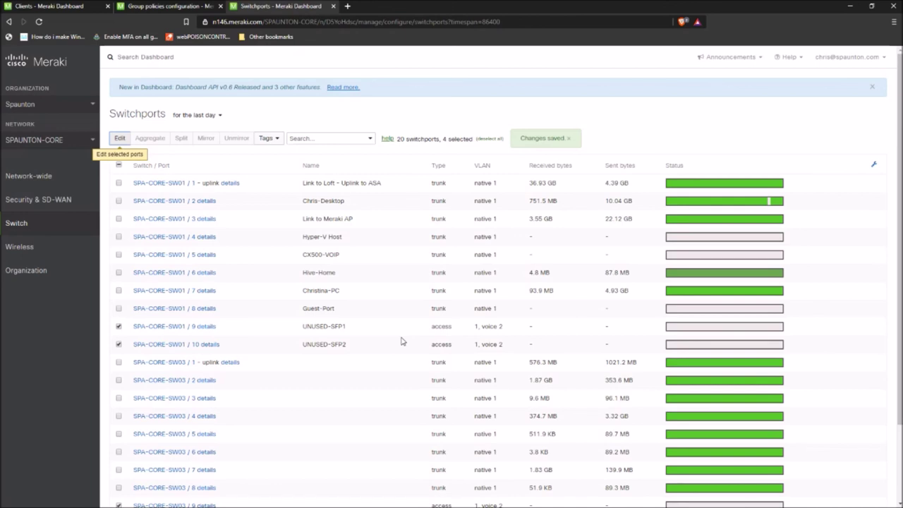
Return to the PowerPoint slide show on 'Let's get into some Technical Demonstrations'
{"action": "mouse_move", "coordinate": [430, 504]}
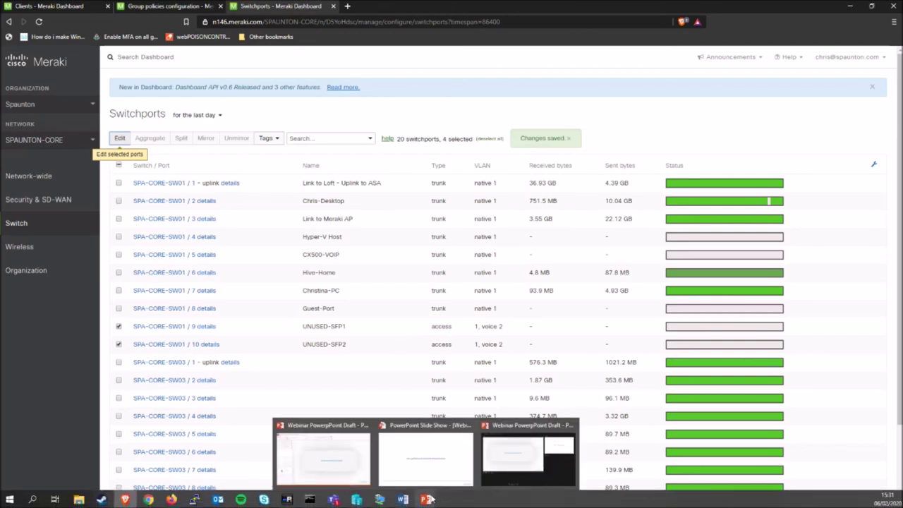
{"action": "mouse_move", "coordinate": [426, 467]}
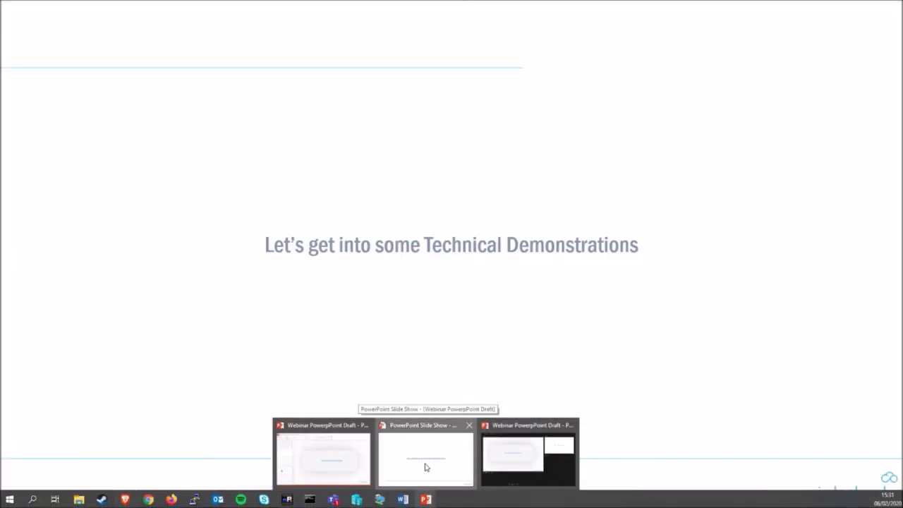